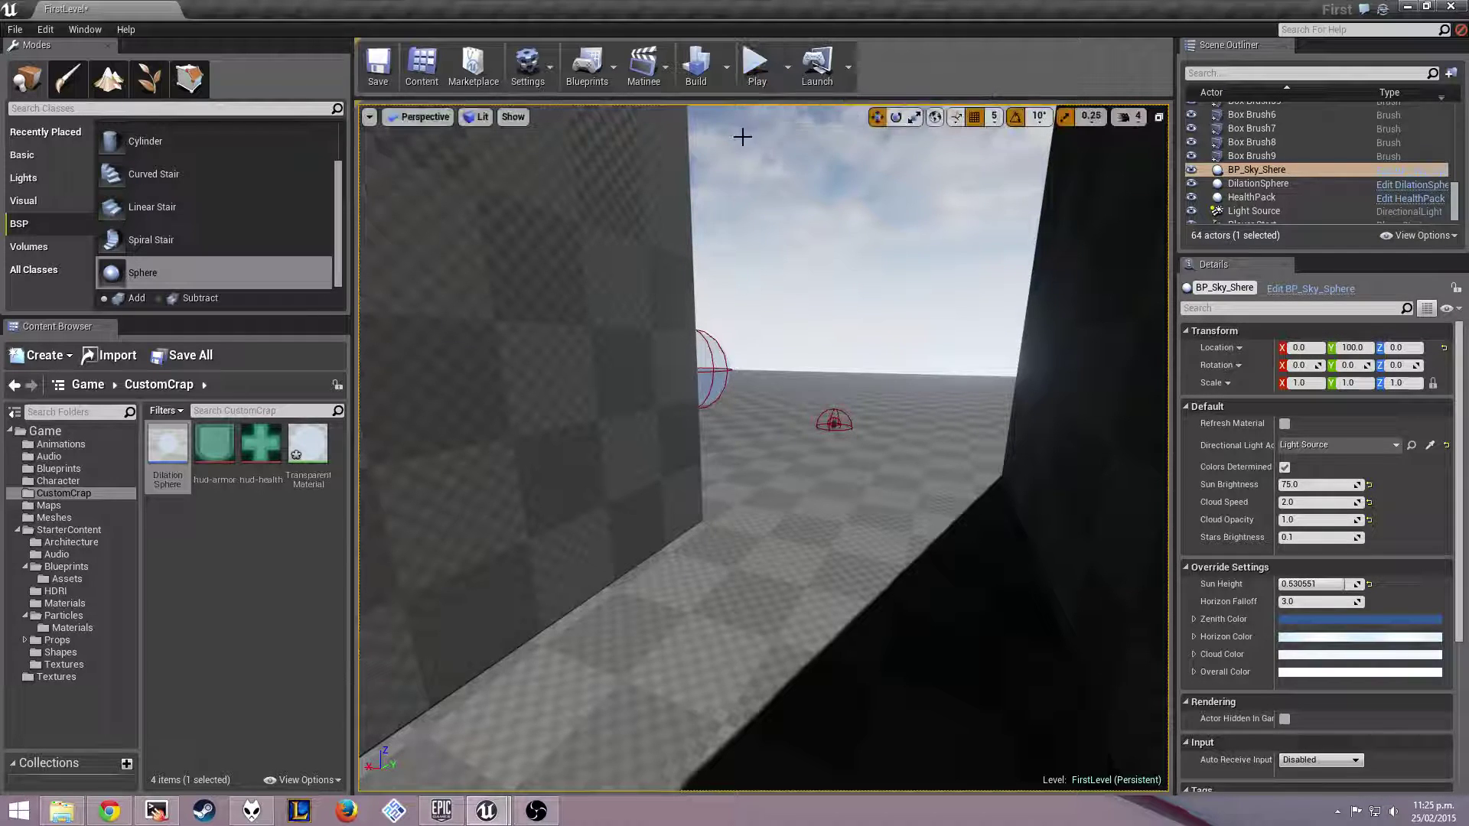
# Start Play In Editor, capture the viewport, and walk toward then away from the sphere
pyautogui.click(757, 69)
pyautogui.click(714, 265)
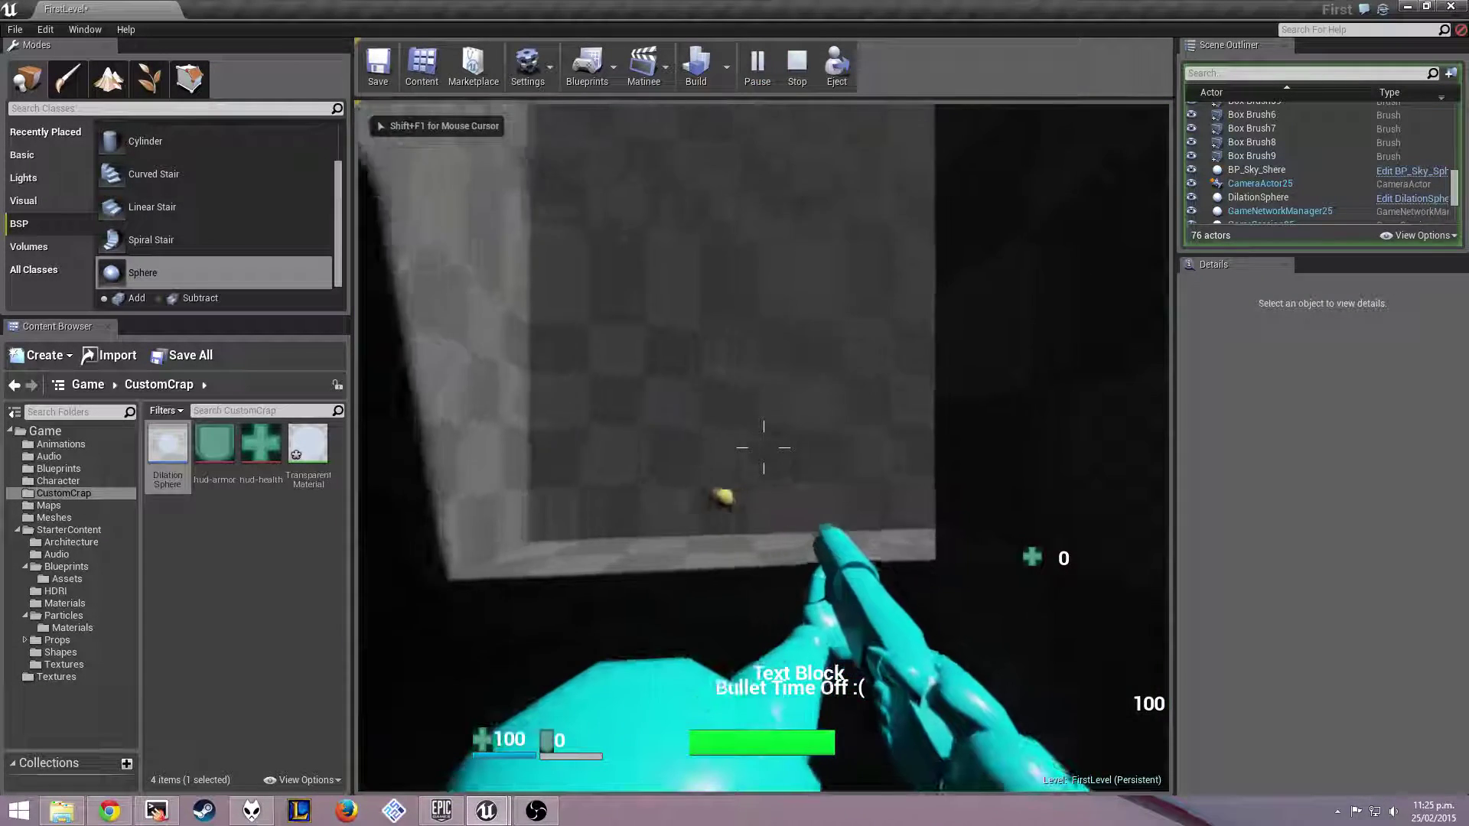
pyautogui.press('w')
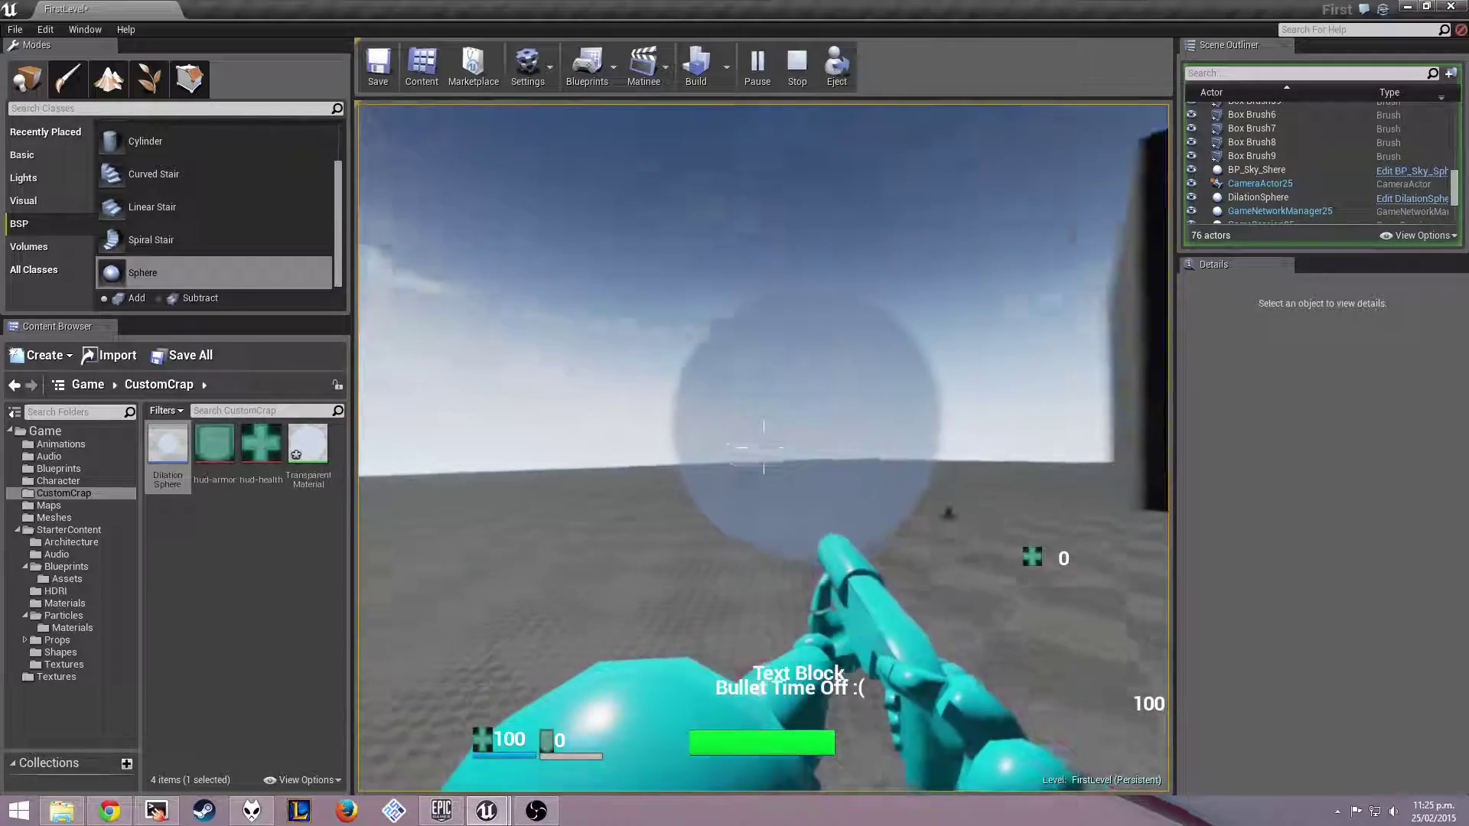
pyautogui.press('s')
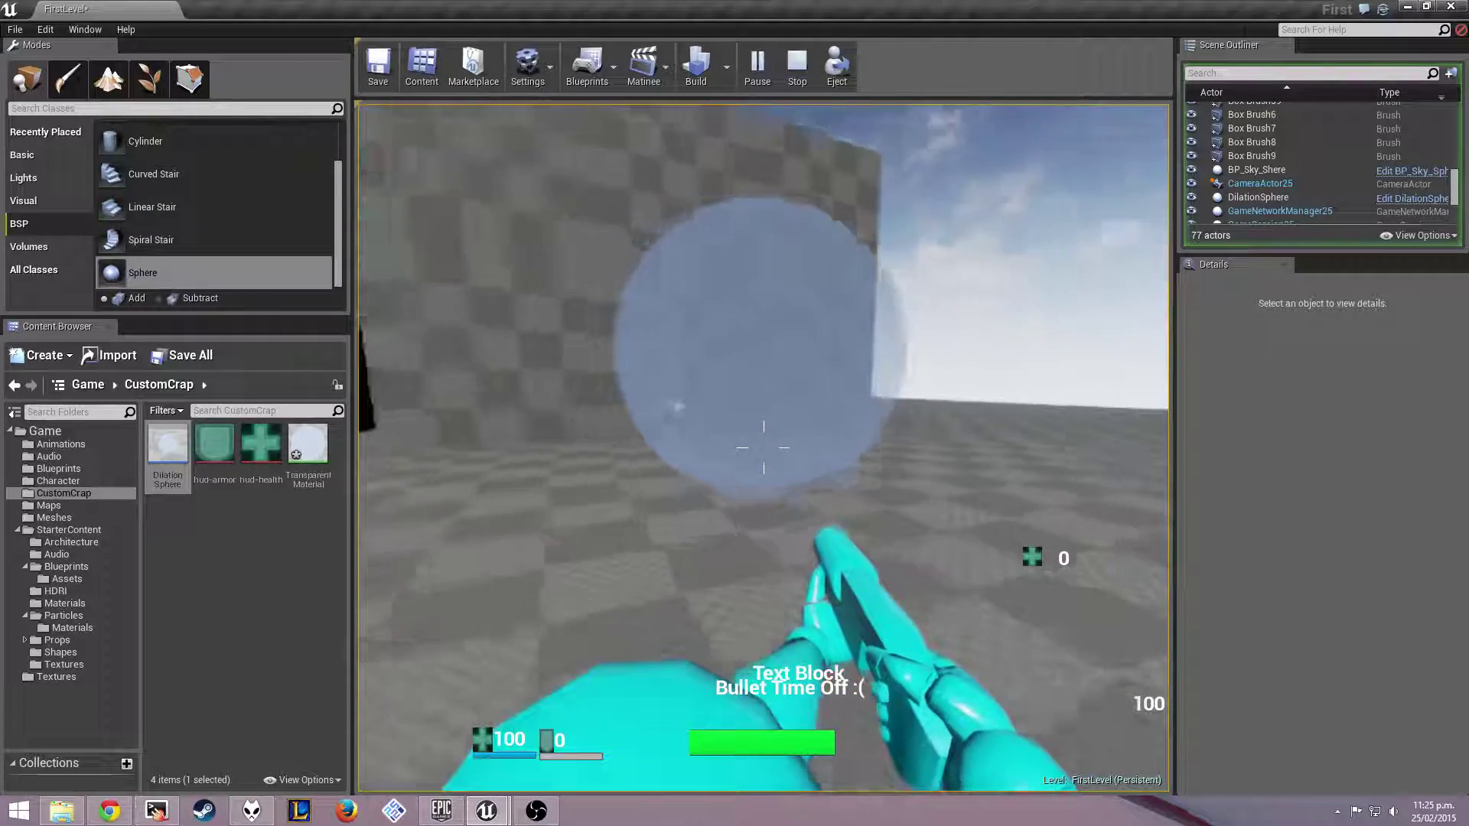
# Fire projectiles at the translucent DilationSphere while approaching it
pyautogui.click(763, 448)
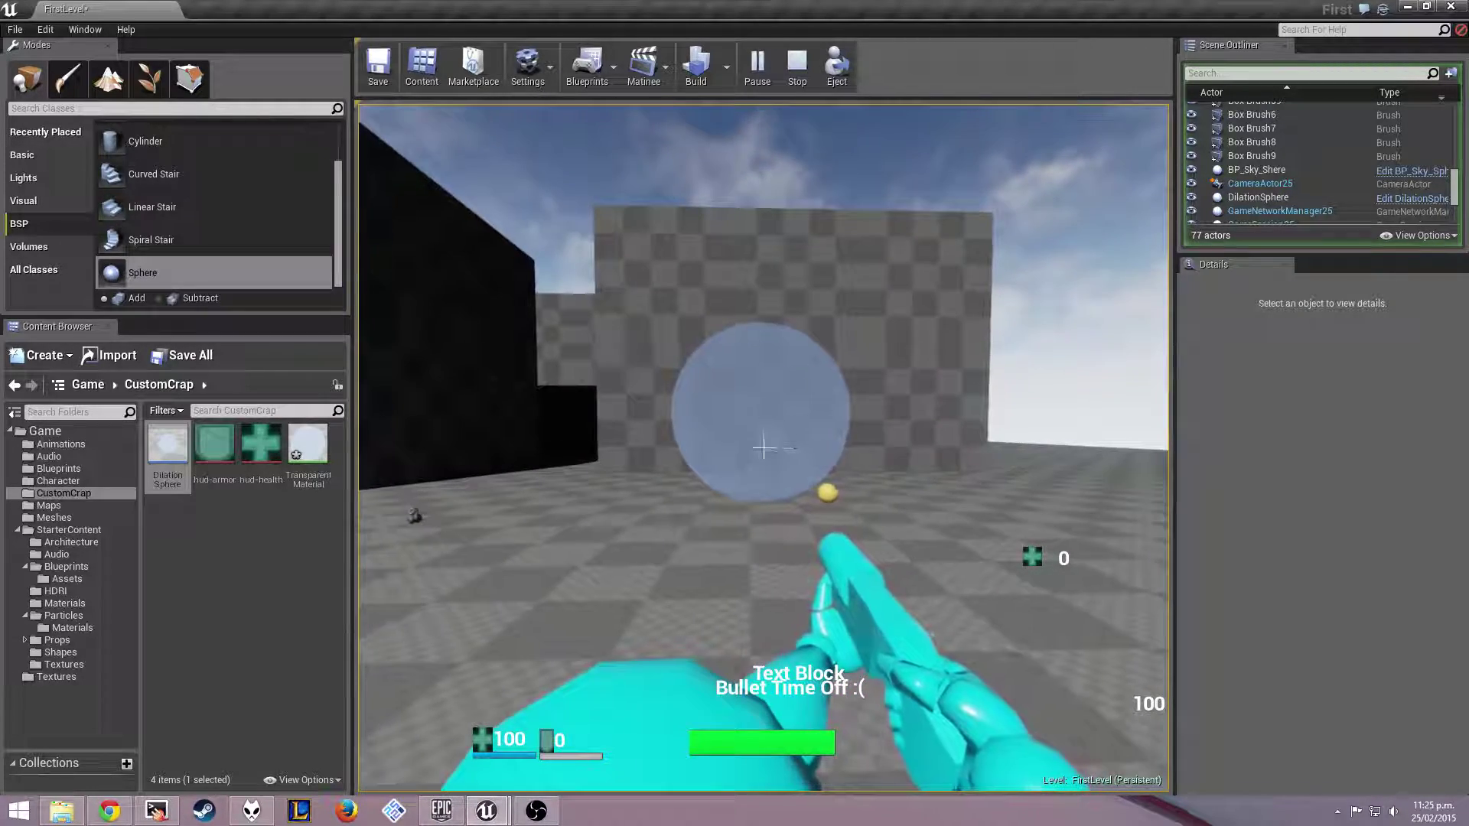
pyautogui.press('w')
pyautogui.click(763, 447)
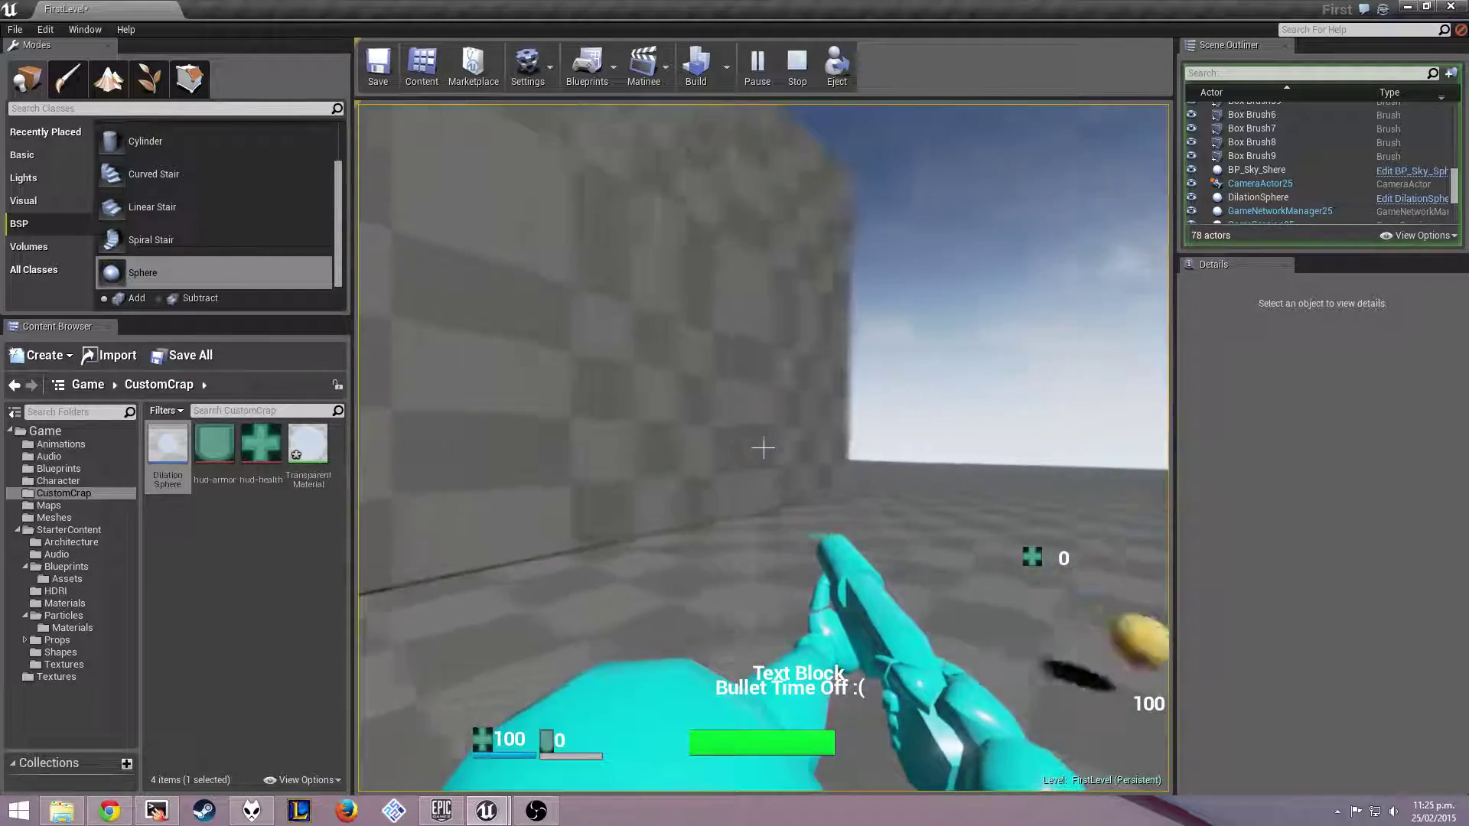
pyautogui.click(762, 447)
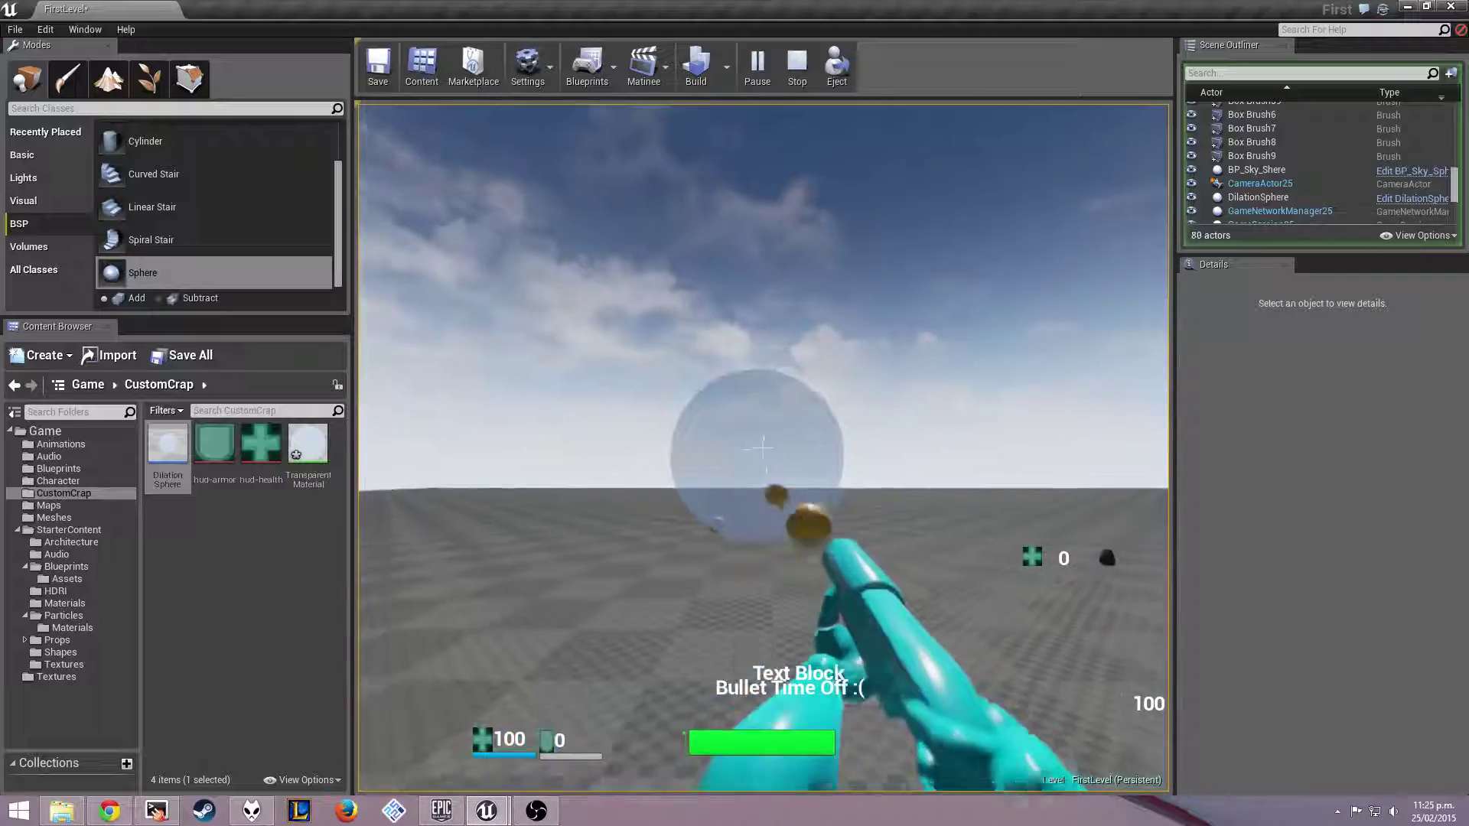
pyautogui.click(764, 447)
pyautogui.click(764, 448)
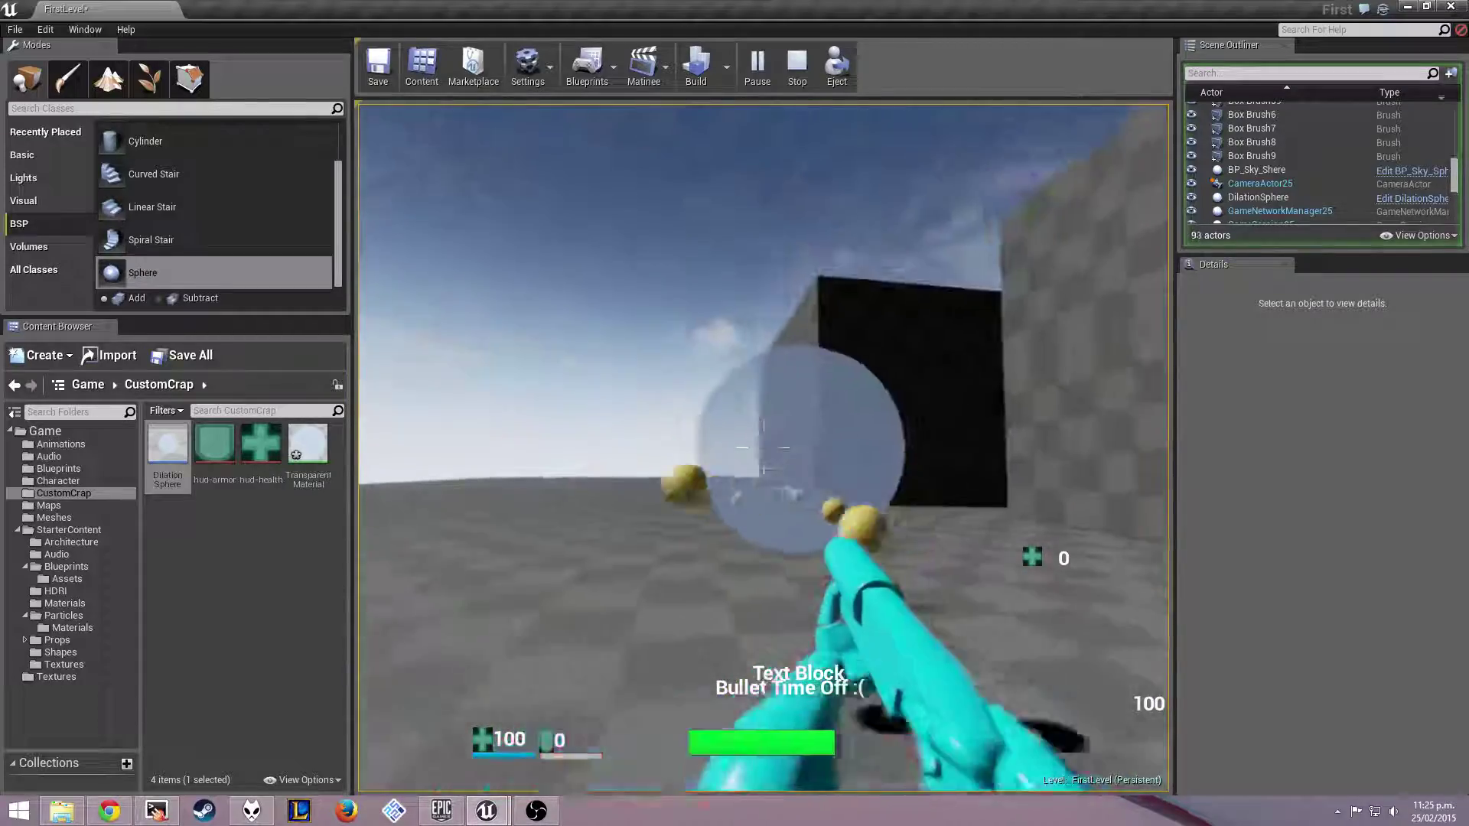
pyautogui.click(763, 448)
# Keep firing projectiles through the sphere, then walk into and back out of it
pyautogui.click(763, 448)
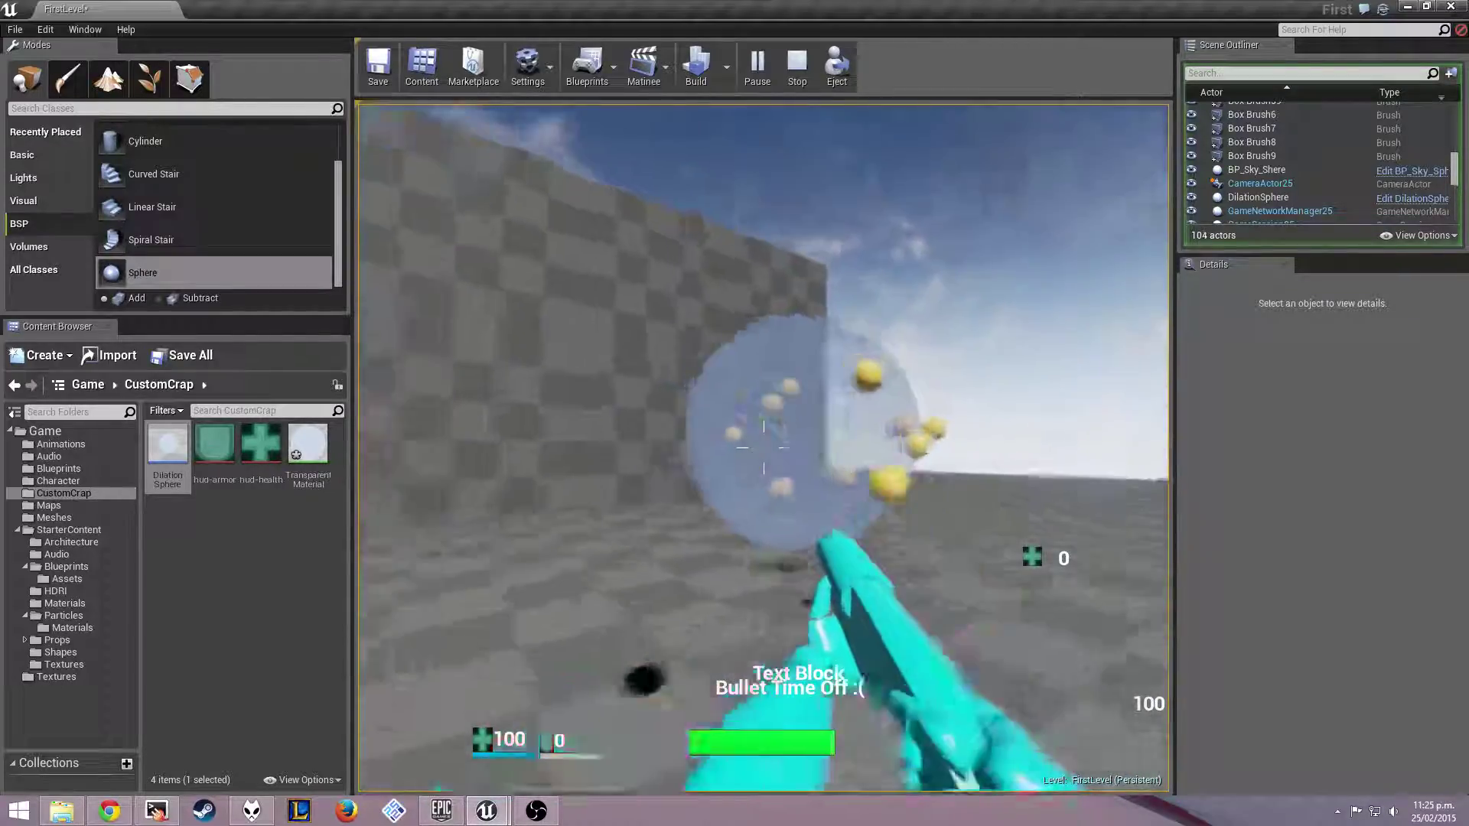
pyautogui.click(764, 447)
pyautogui.click(764, 448)
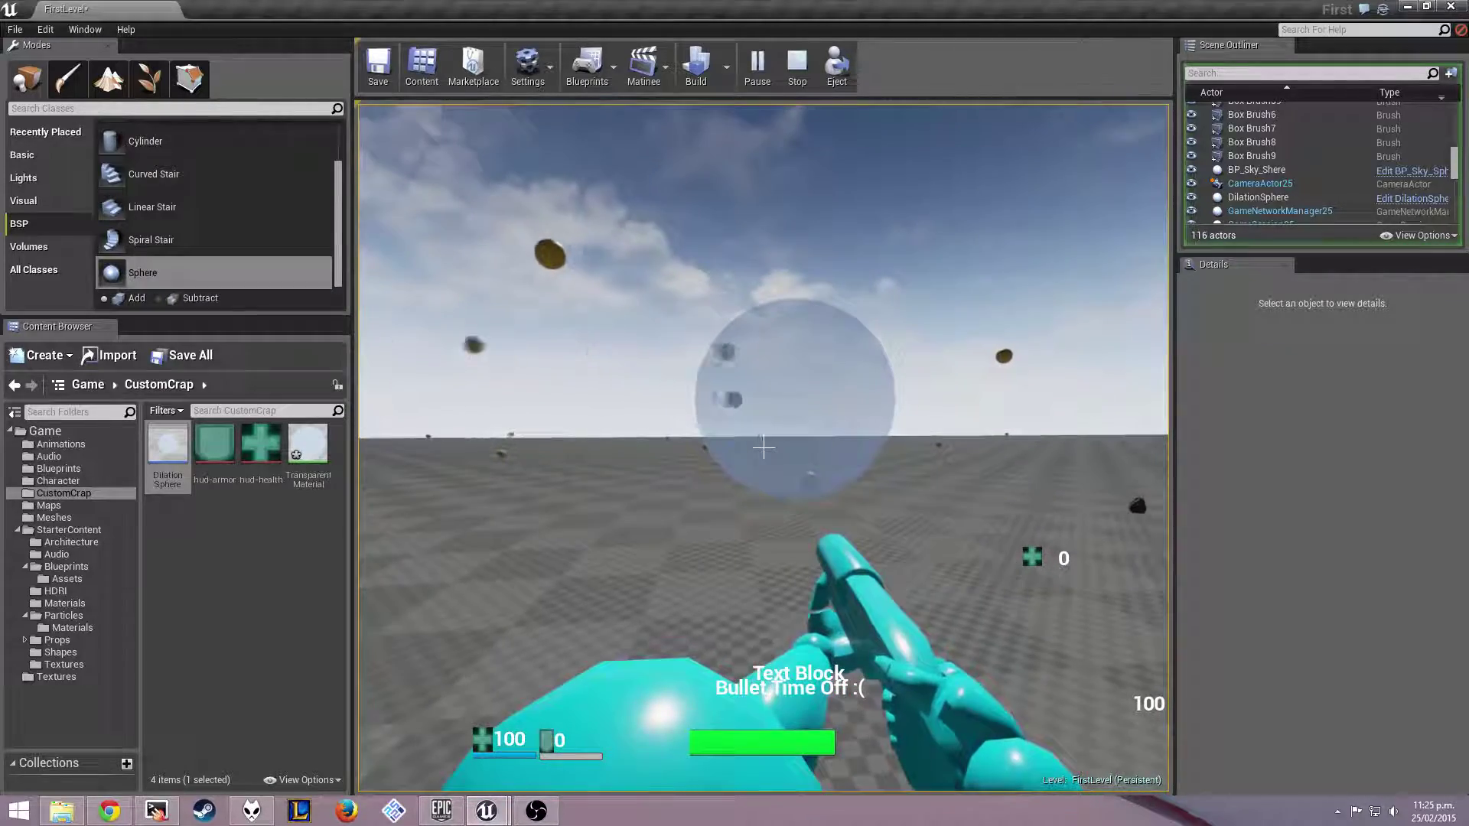
pyautogui.click(763, 448)
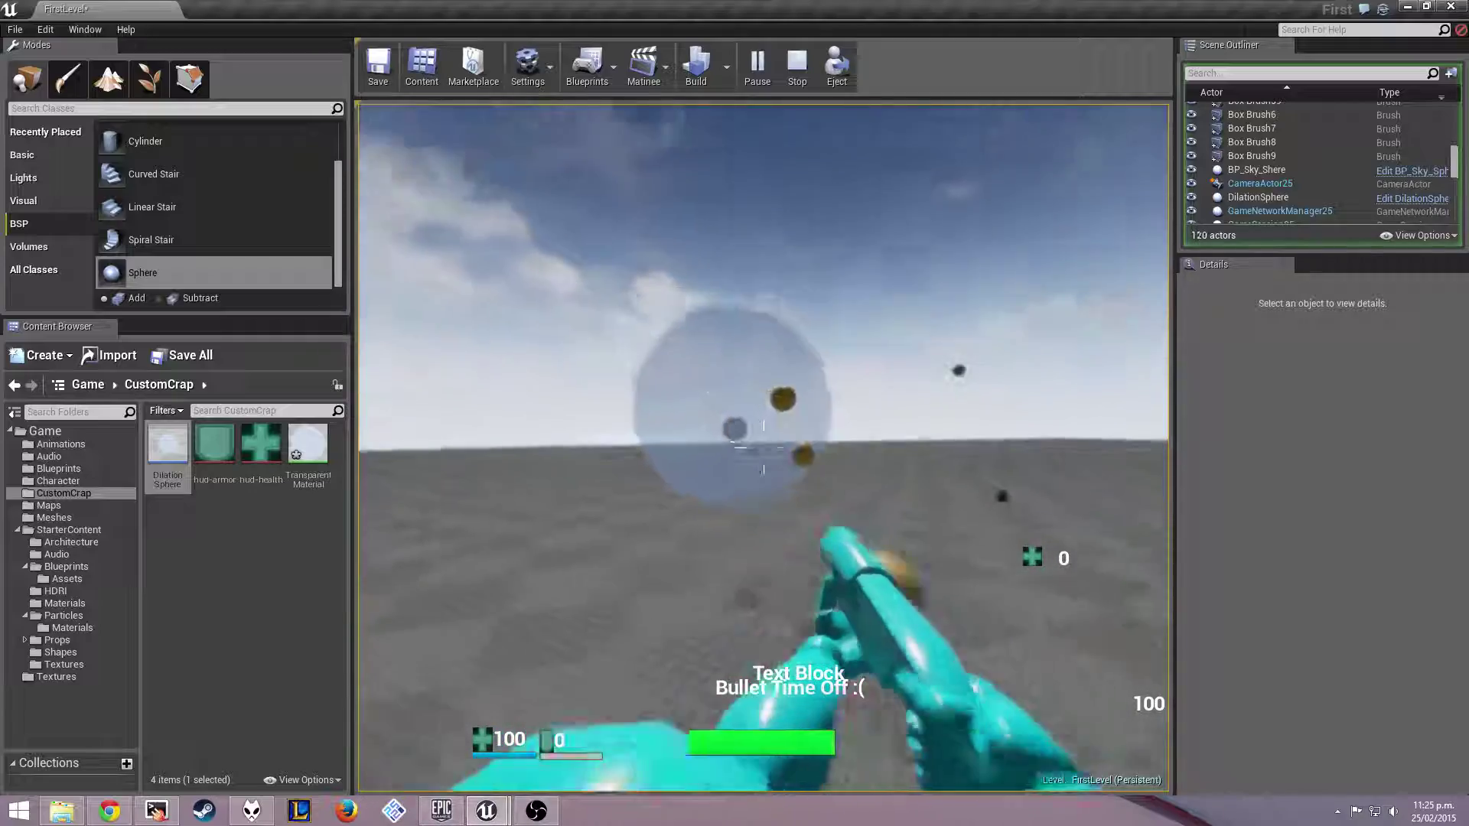
pyautogui.click(764, 449)
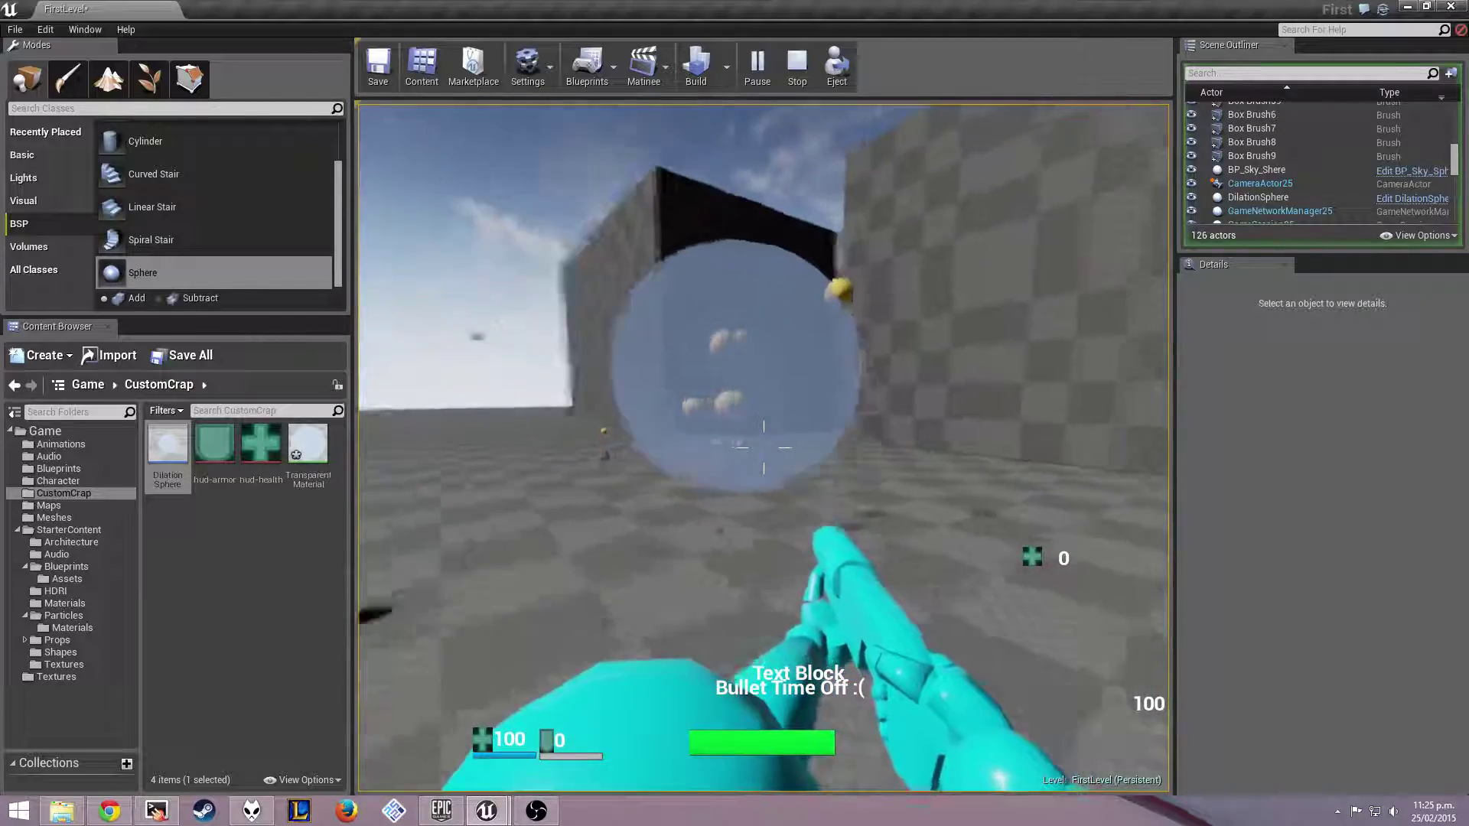
pyautogui.click(764, 447)
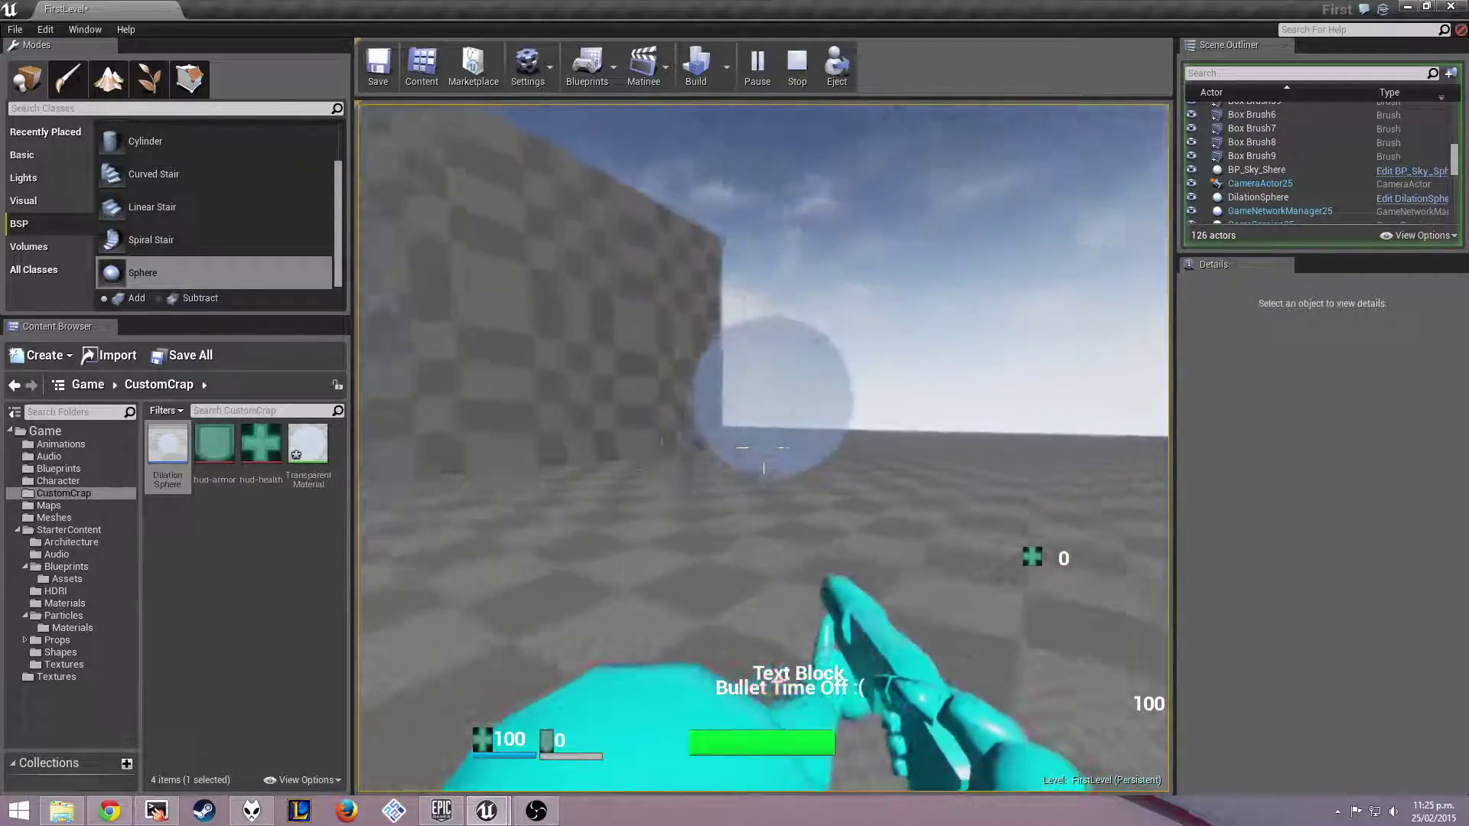
pyautogui.press('w')
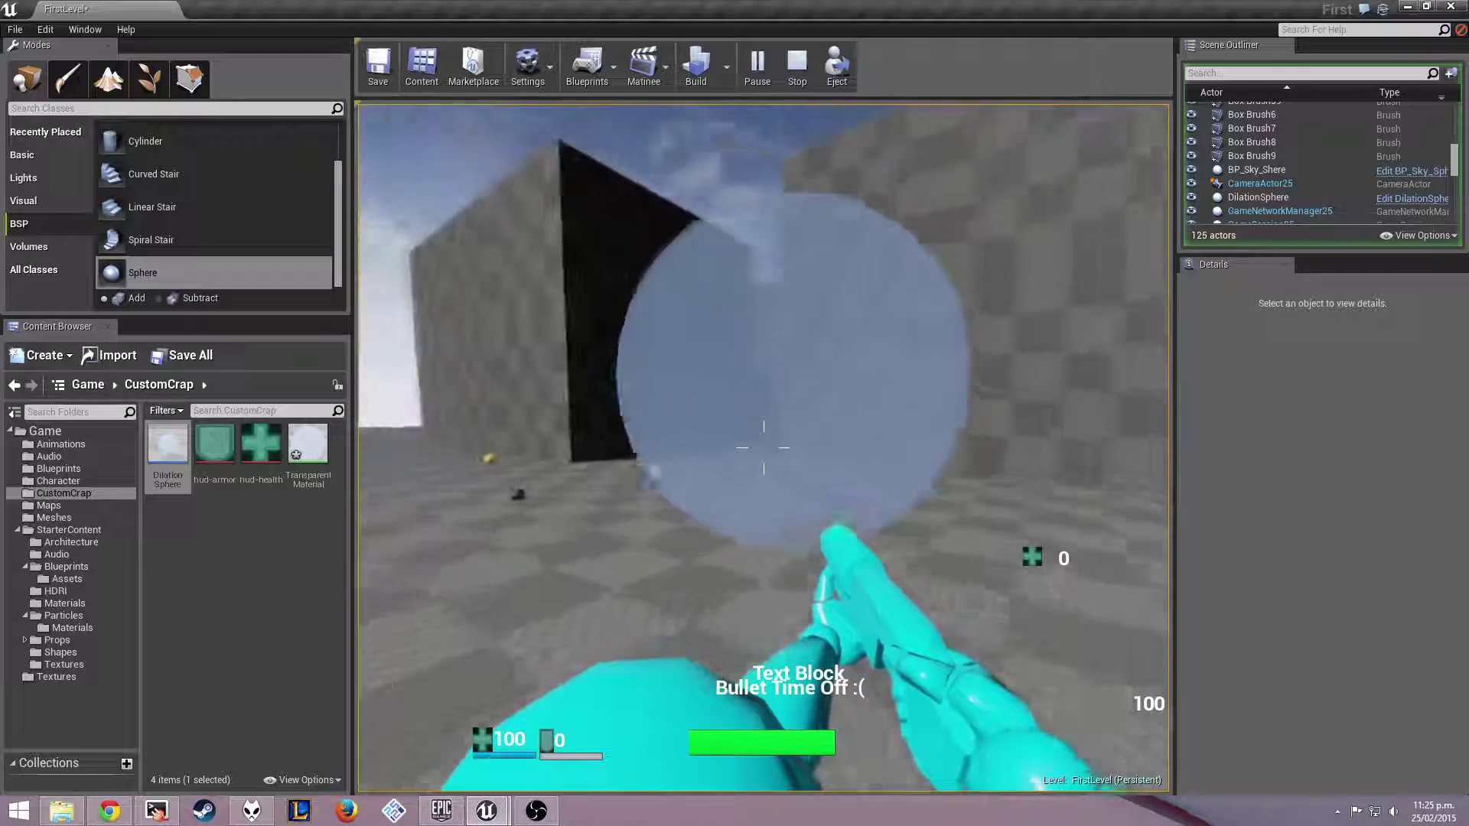
pyautogui.press('w')
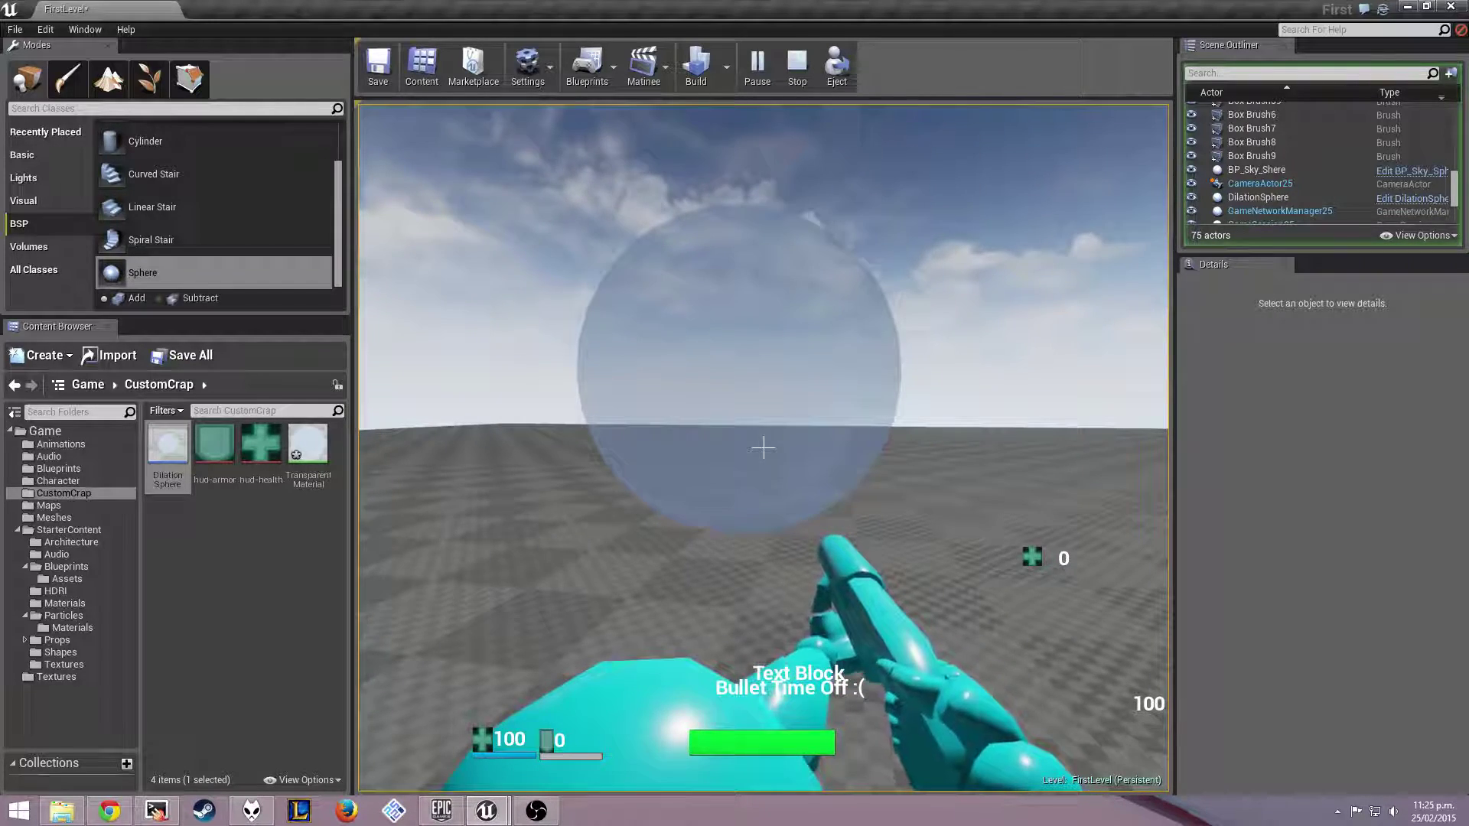
# Toggle bullet time with E, shoot the checkered wall, and walk over the pickup
pyautogui.press('e')
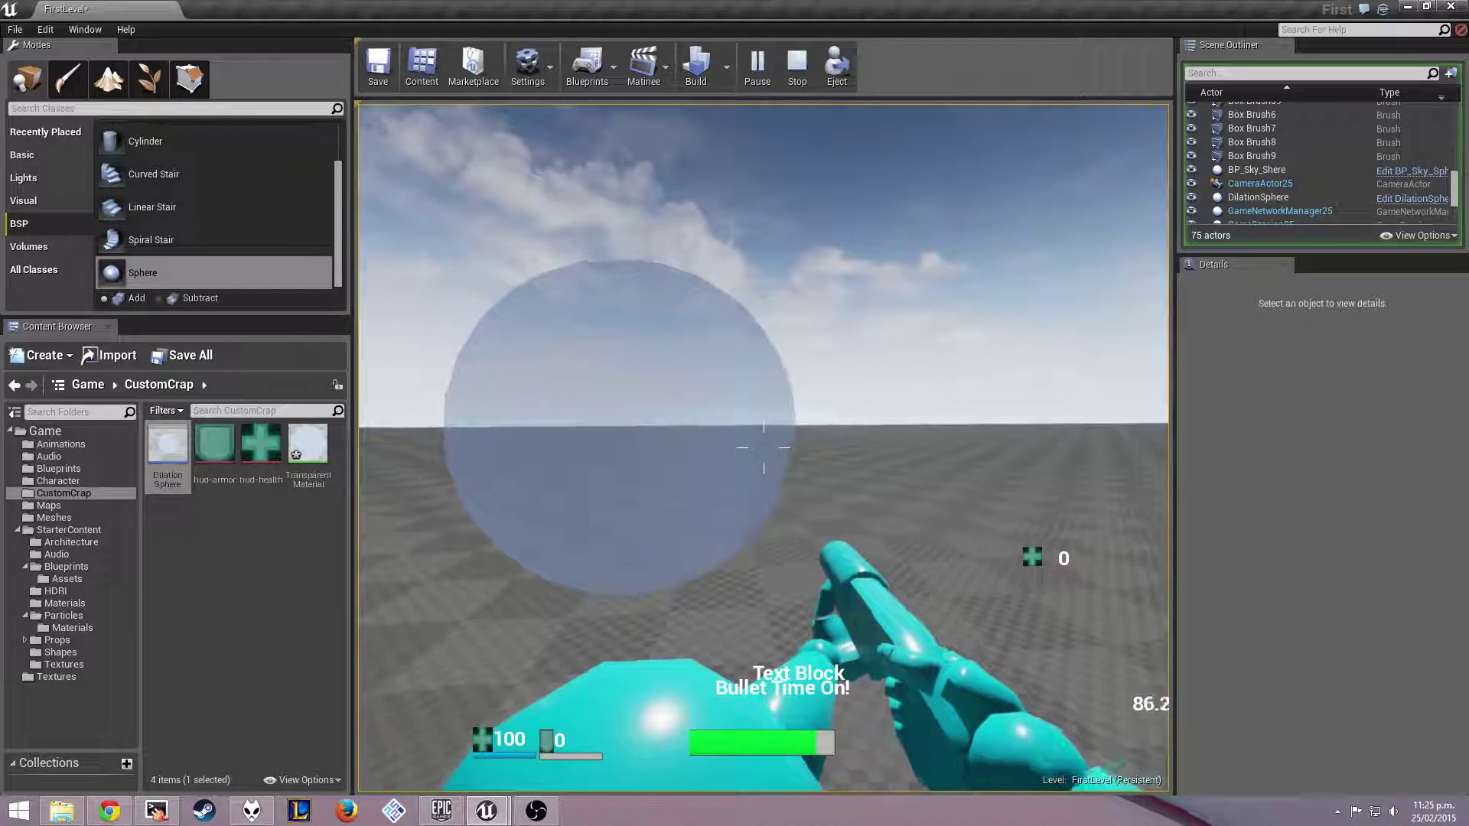
pyautogui.press('e')
pyautogui.press('e')
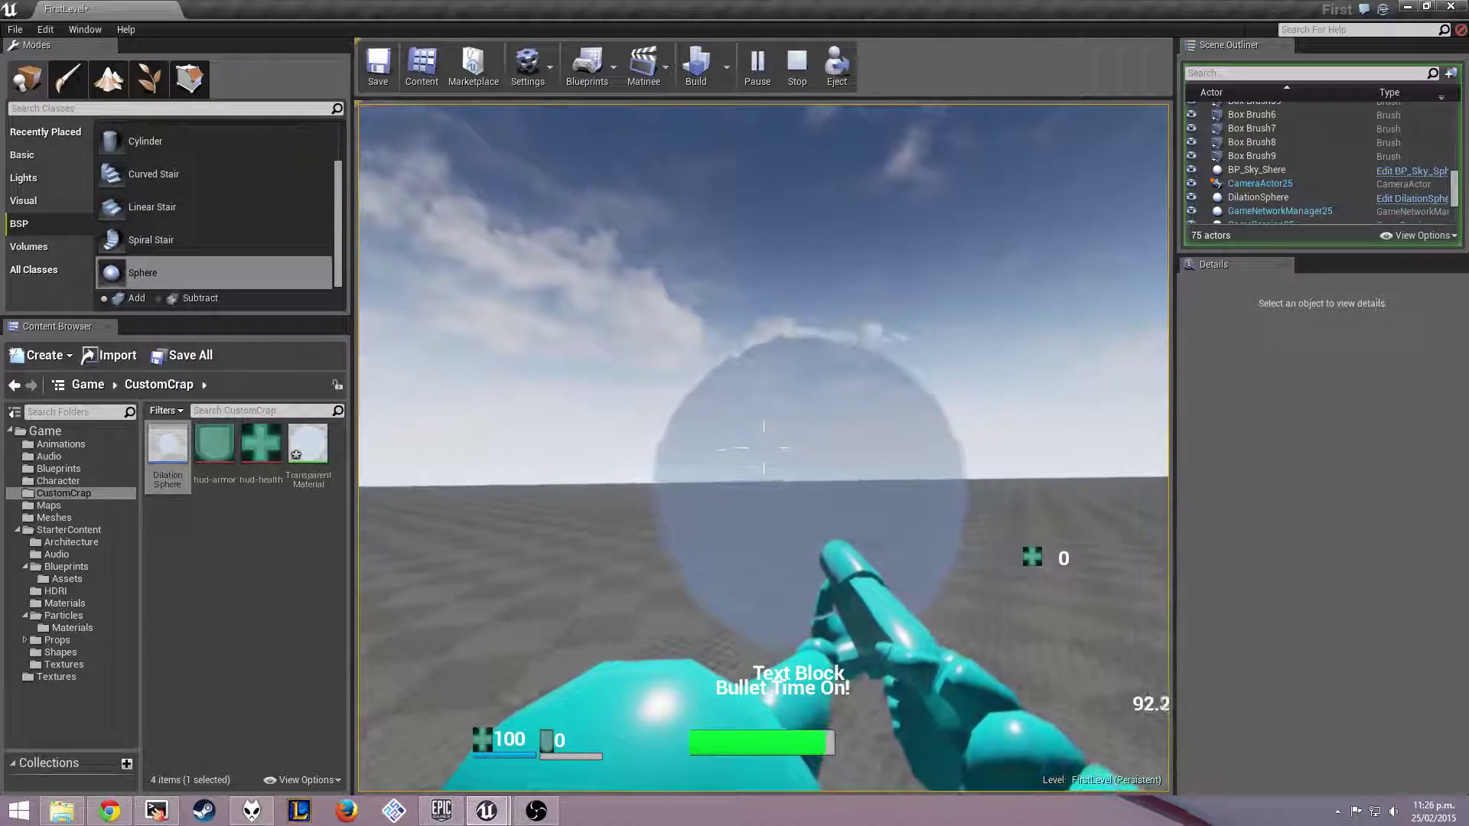
pyautogui.press('e')
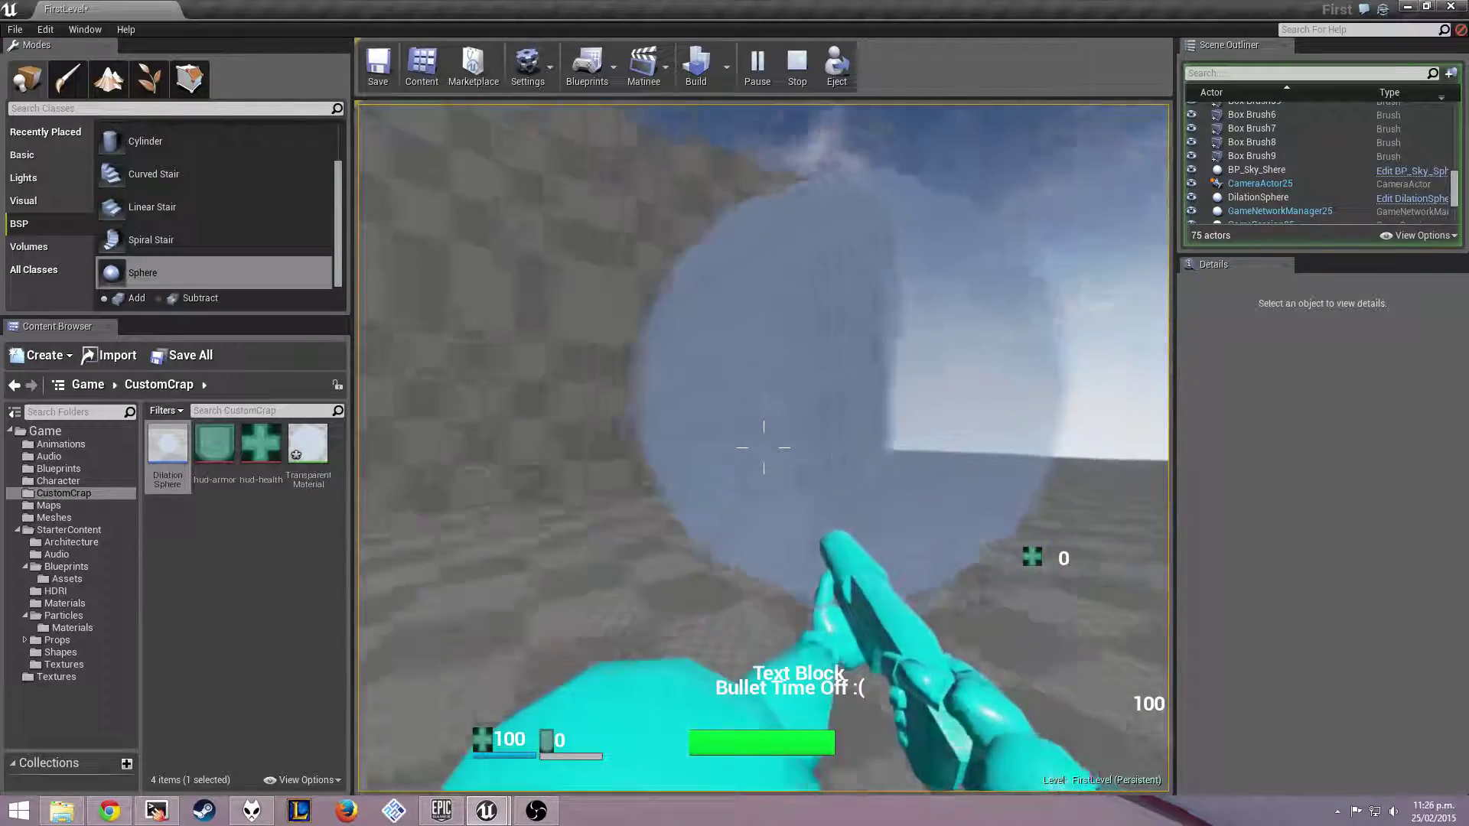
pyautogui.click(763, 448)
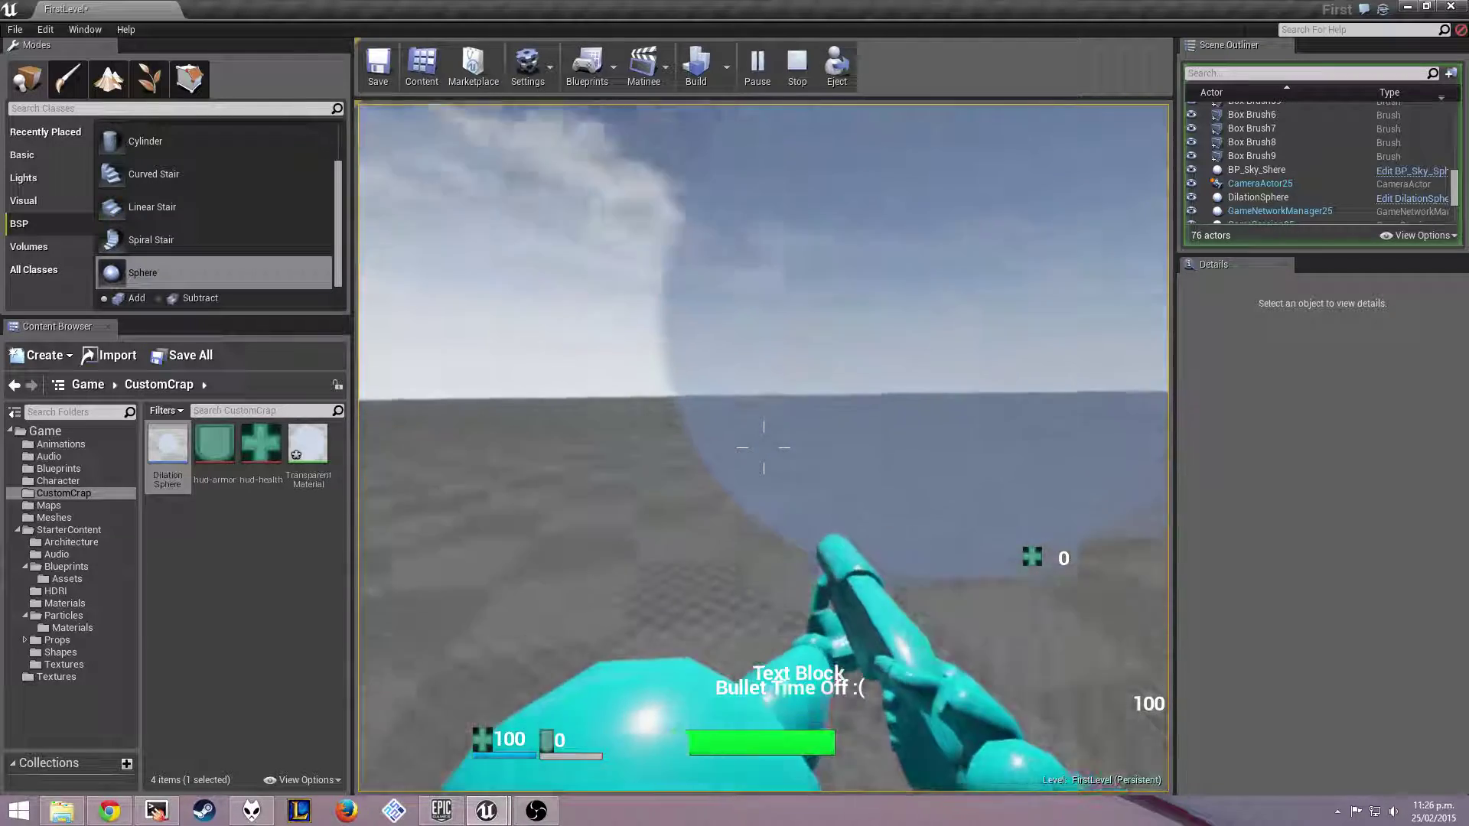
pyautogui.press('w')
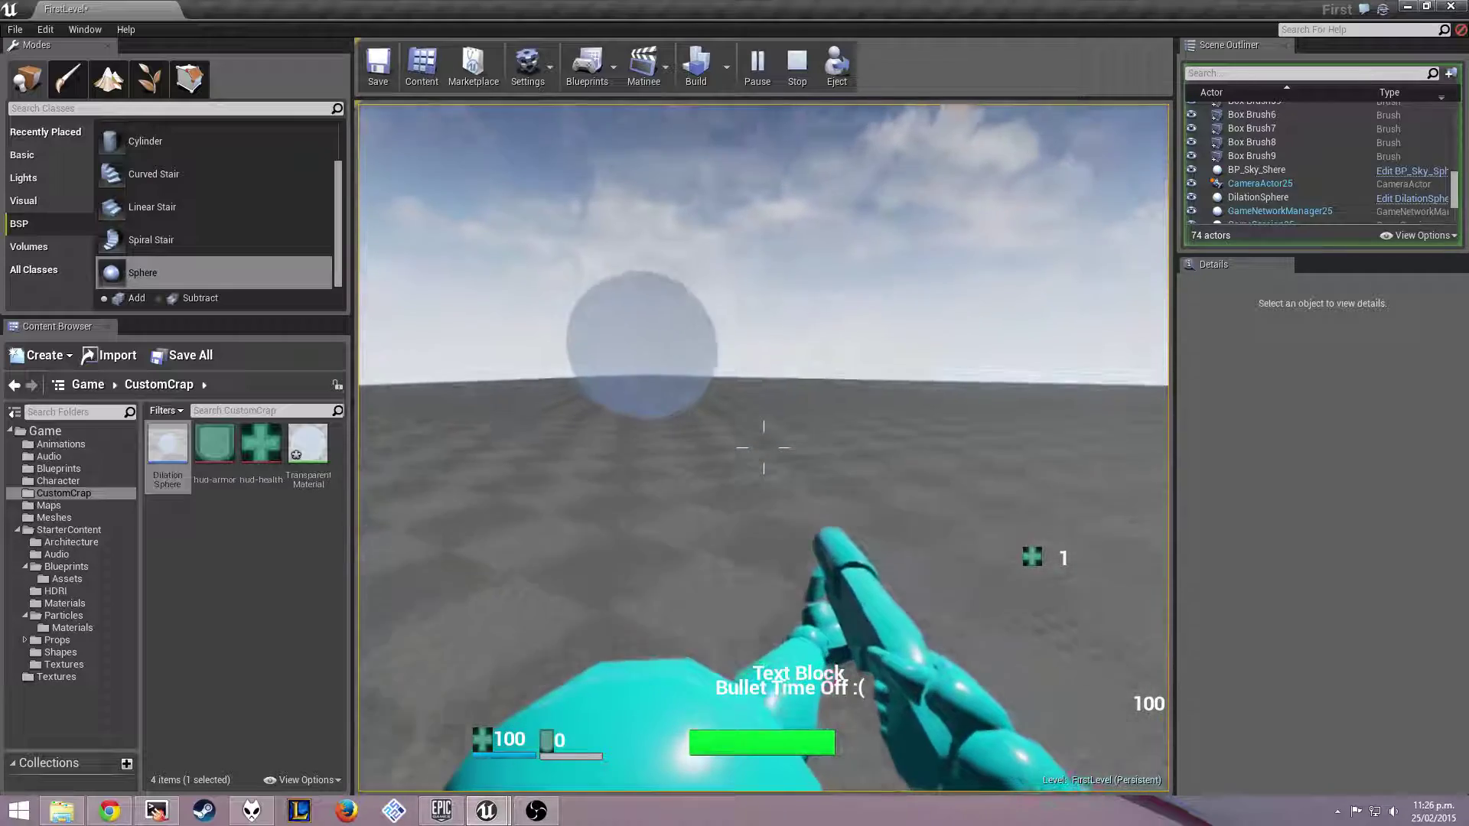
# Walk into and back out of the DilationSphere, then fire a series of projectiles into it
pyautogui.press('w')
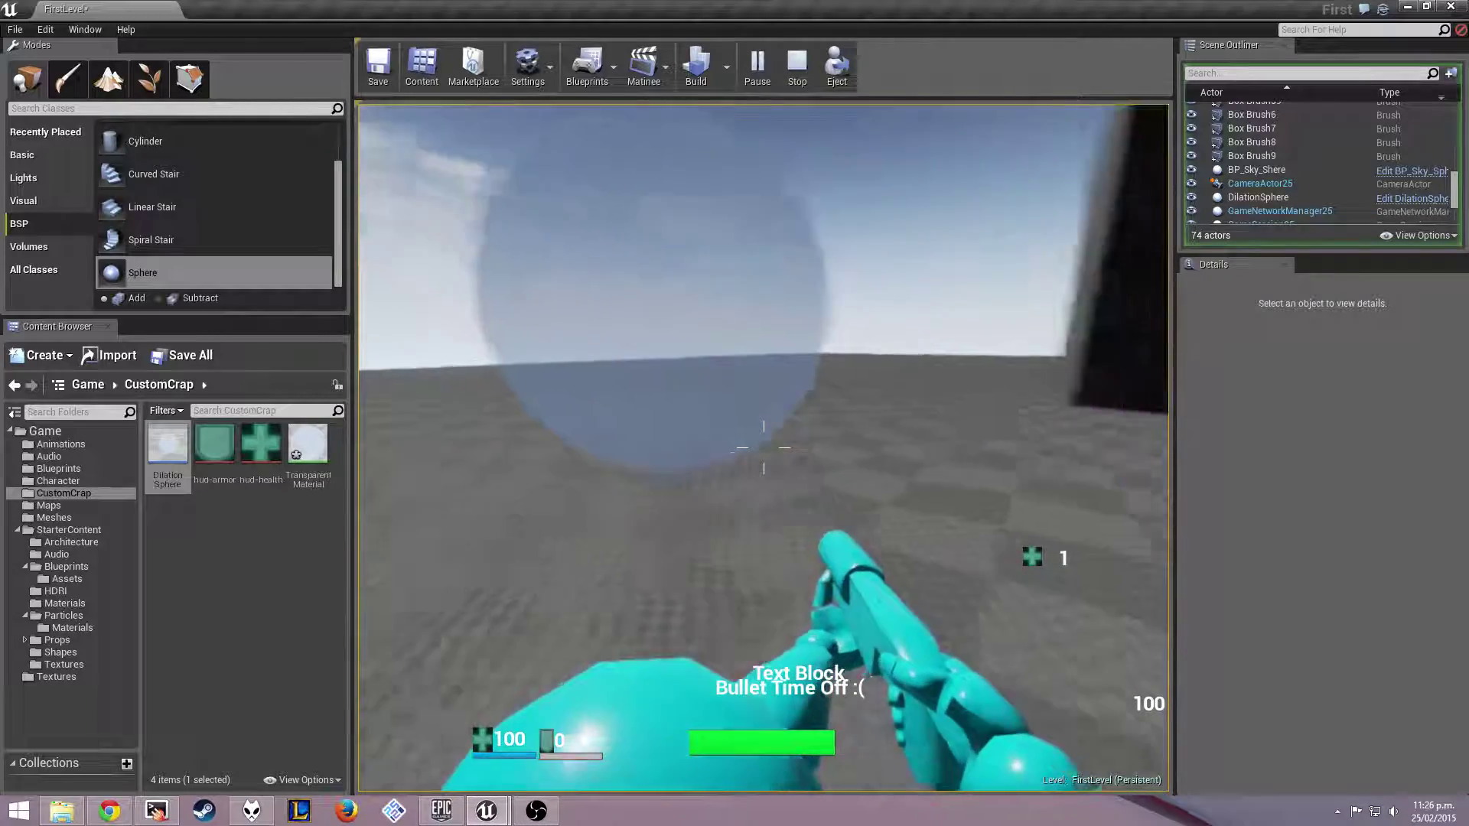
pyautogui.press('s')
pyautogui.press('s')
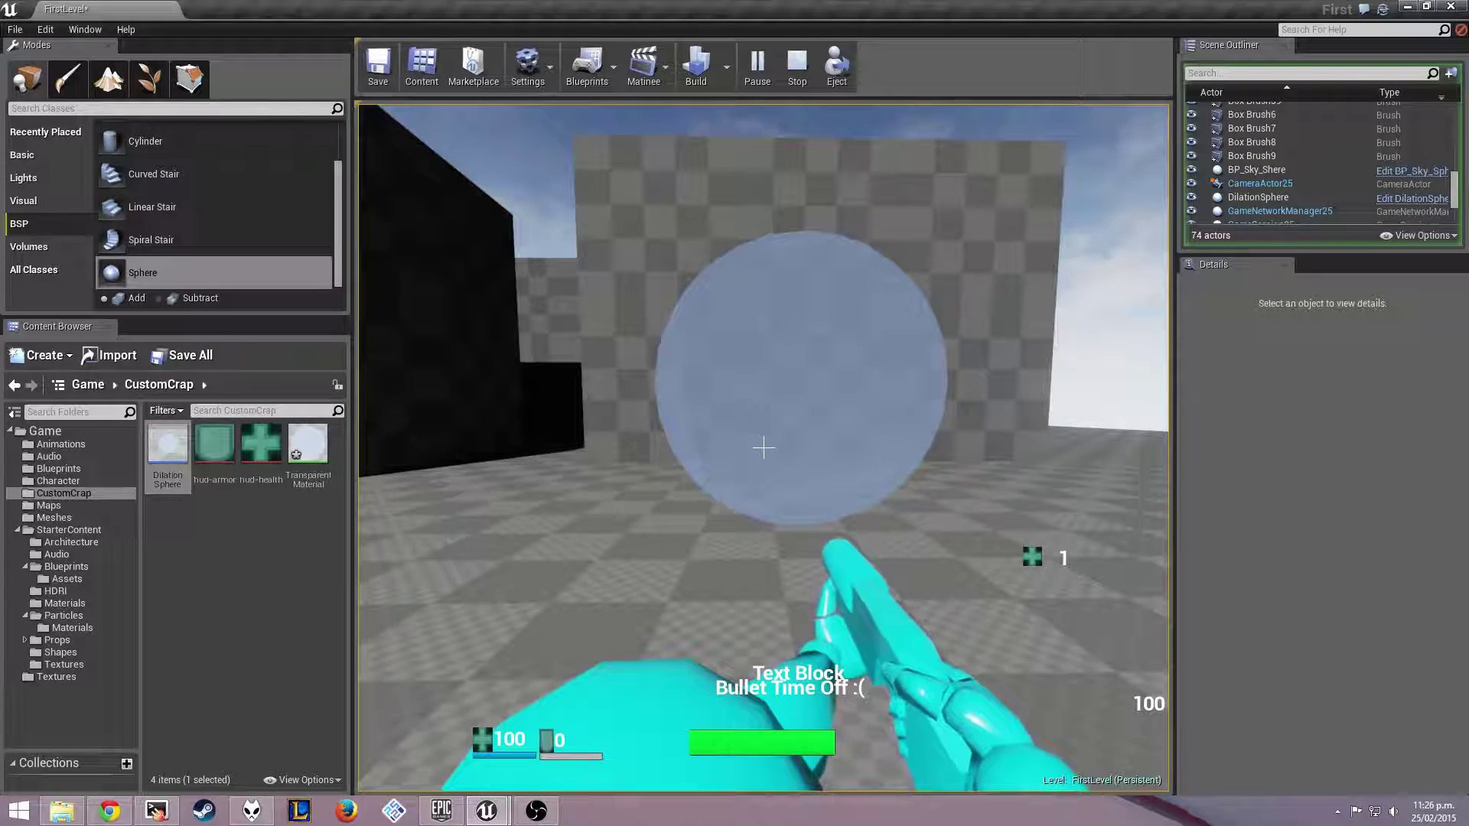
pyautogui.click(762, 448)
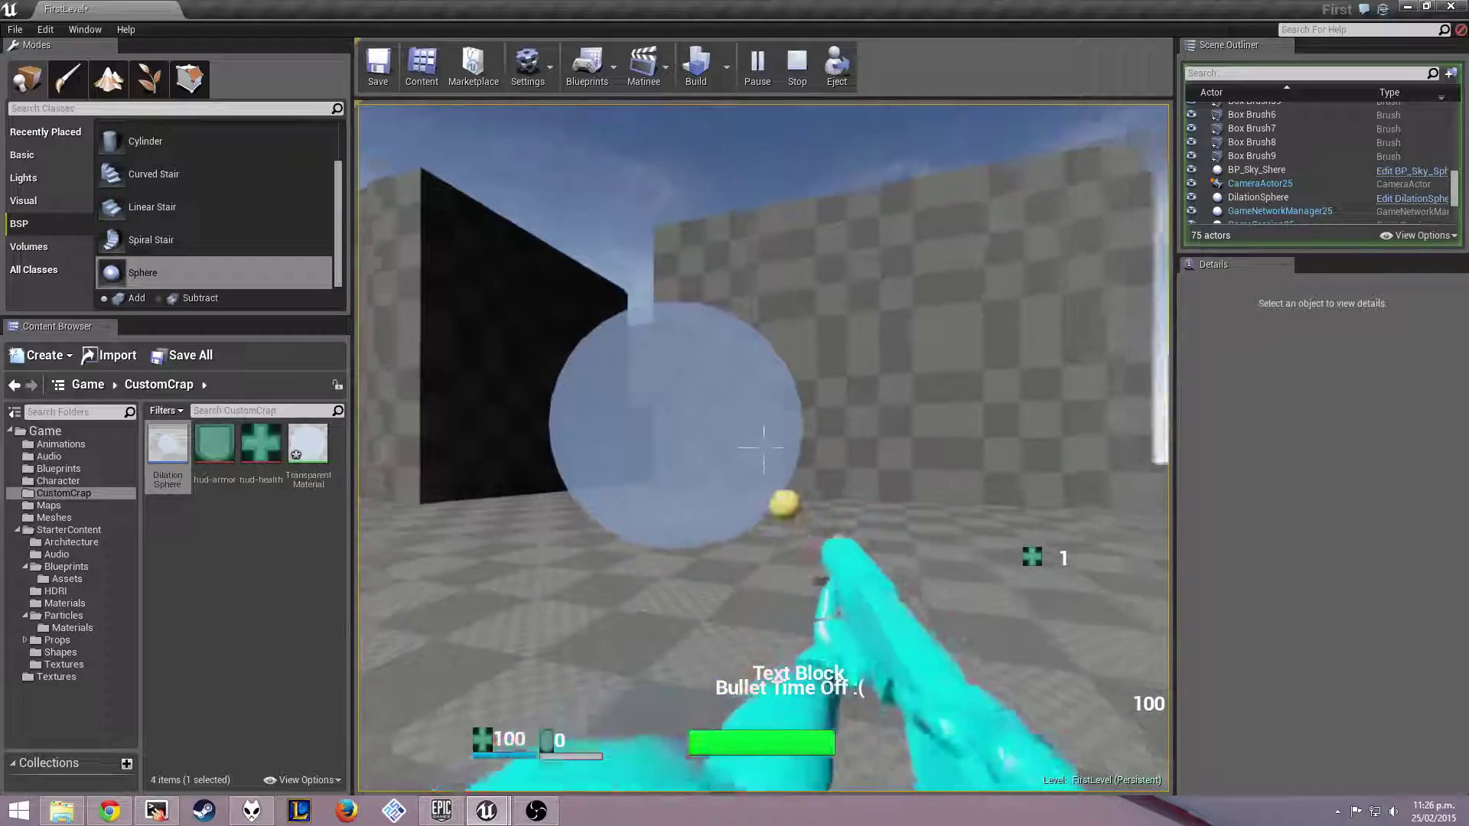
pyautogui.click(763, 449)
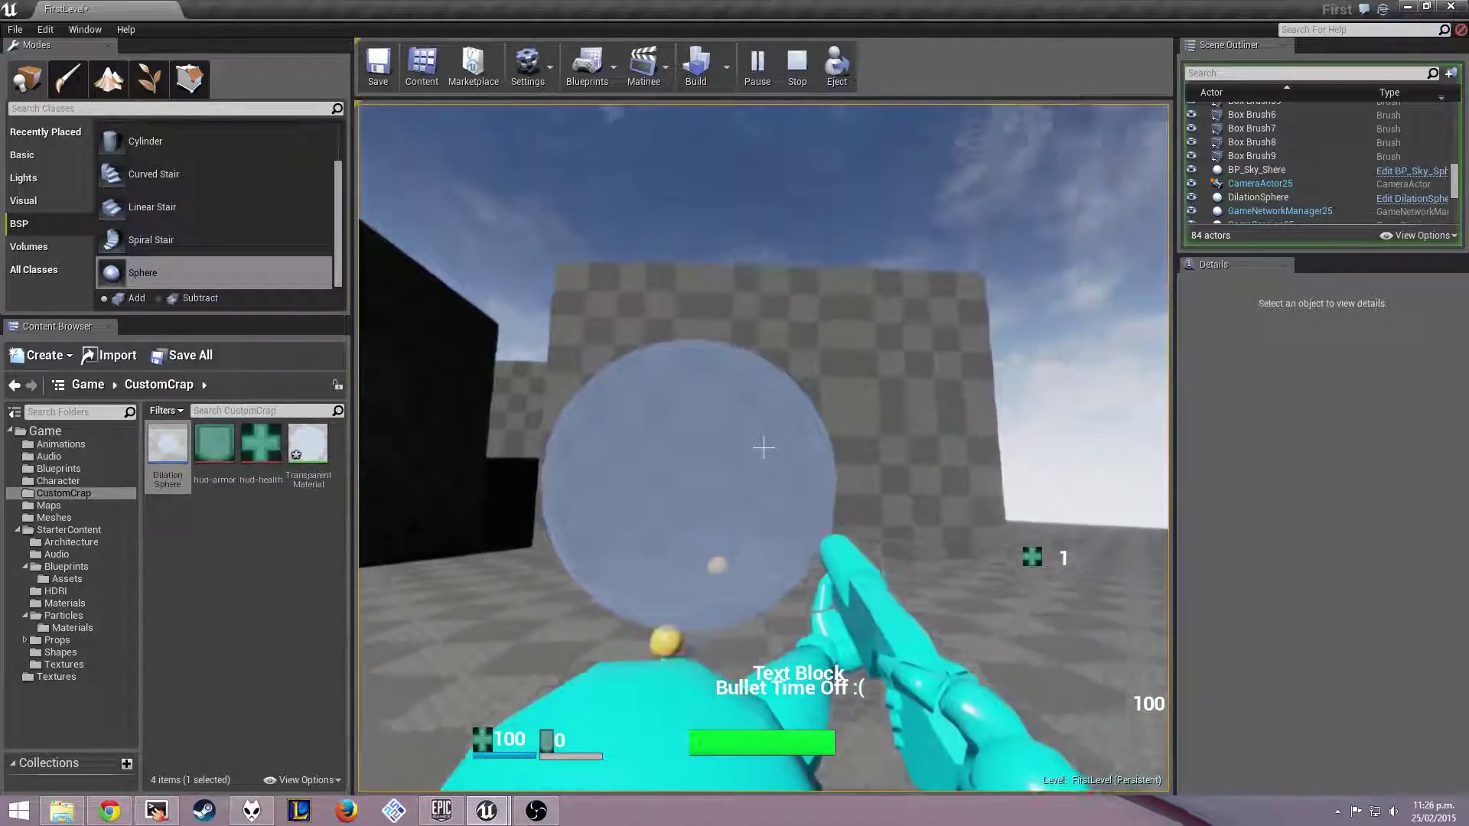
pyautogui.click(763, 447)
pyautogui.click(763, 448)
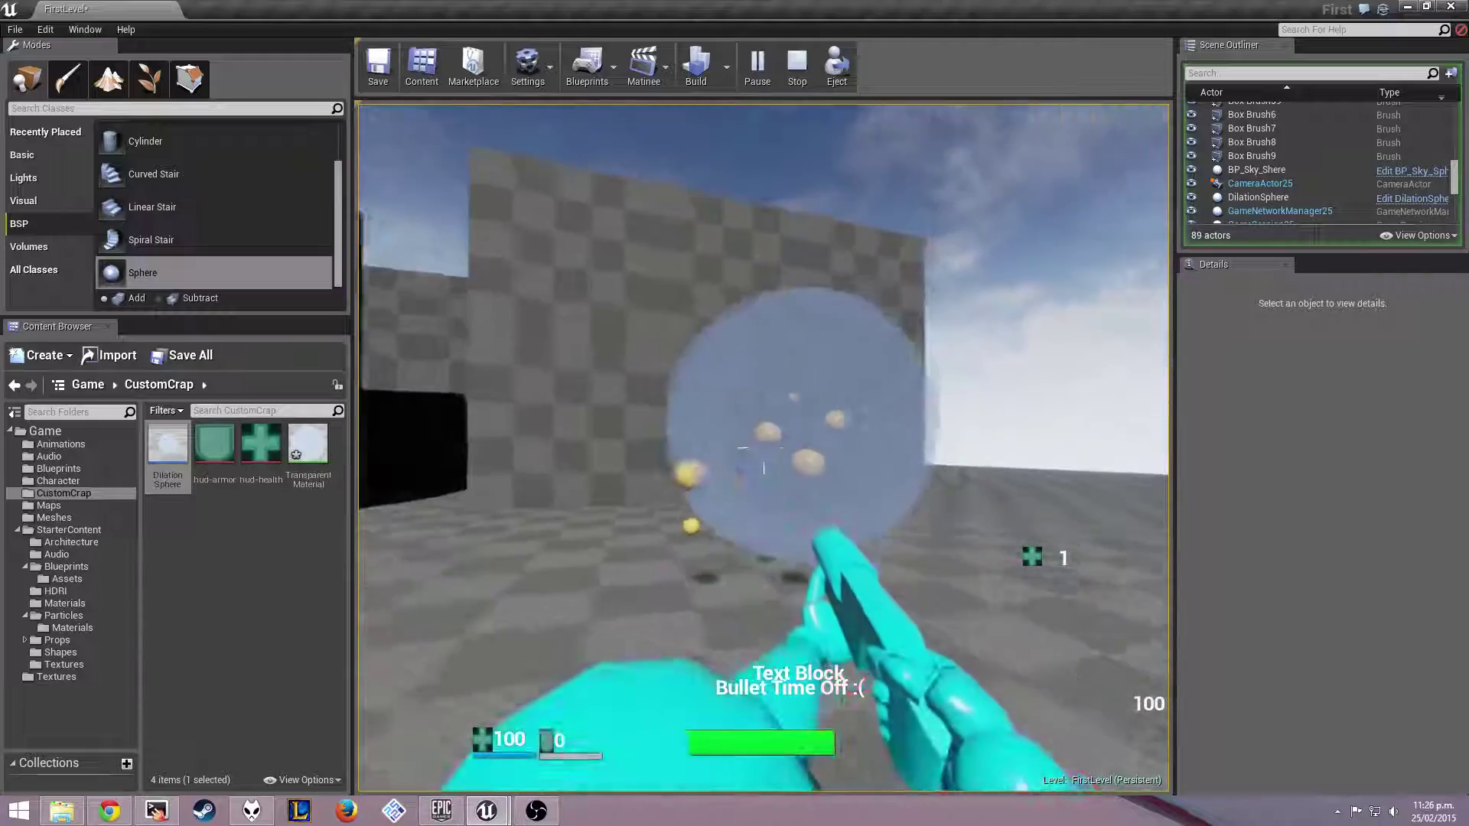
pyautogui.click(763, 447)
pyautogui.click(764, 449)
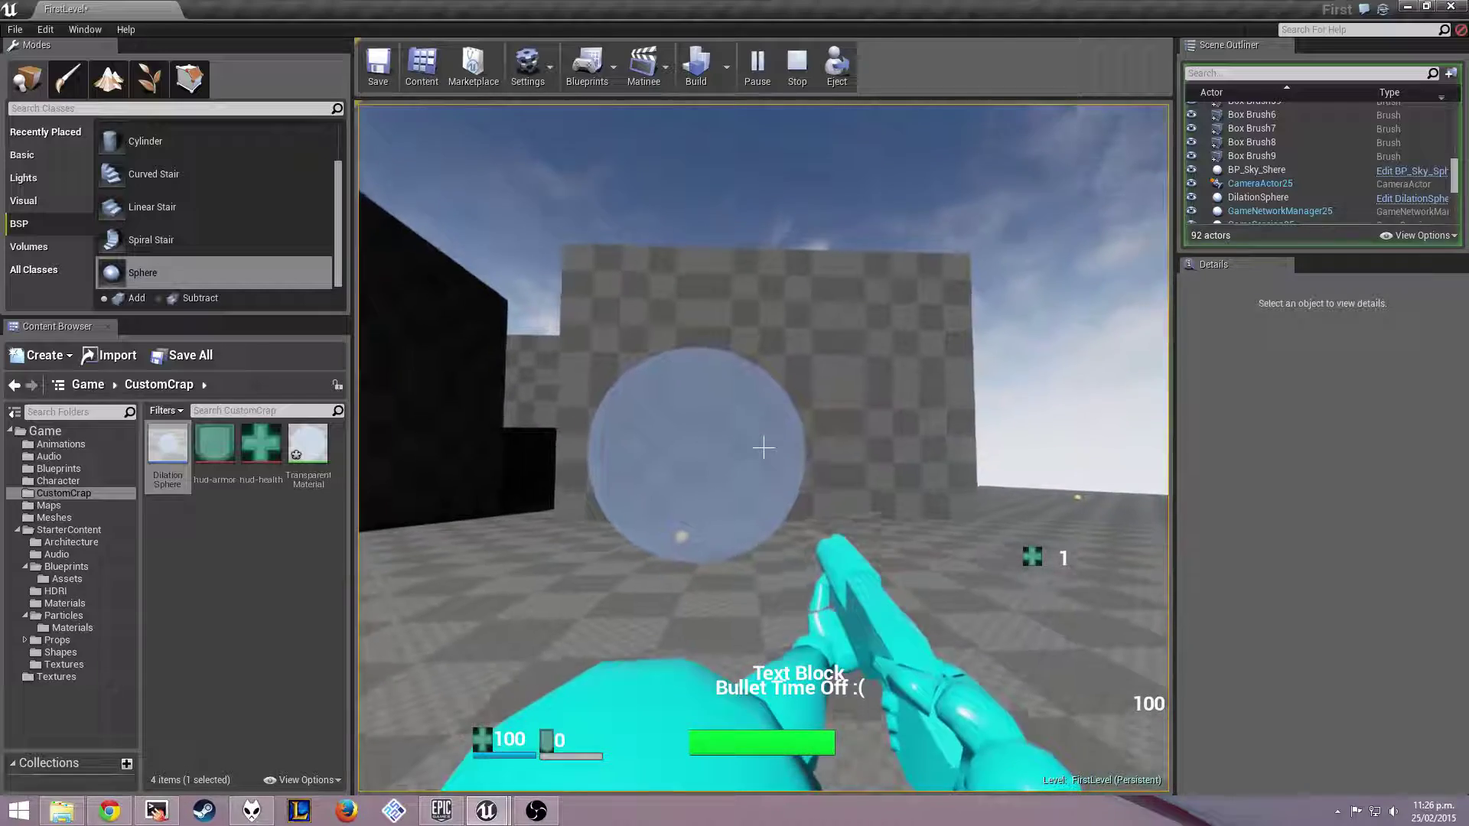
pyautogui.click(764, 448)
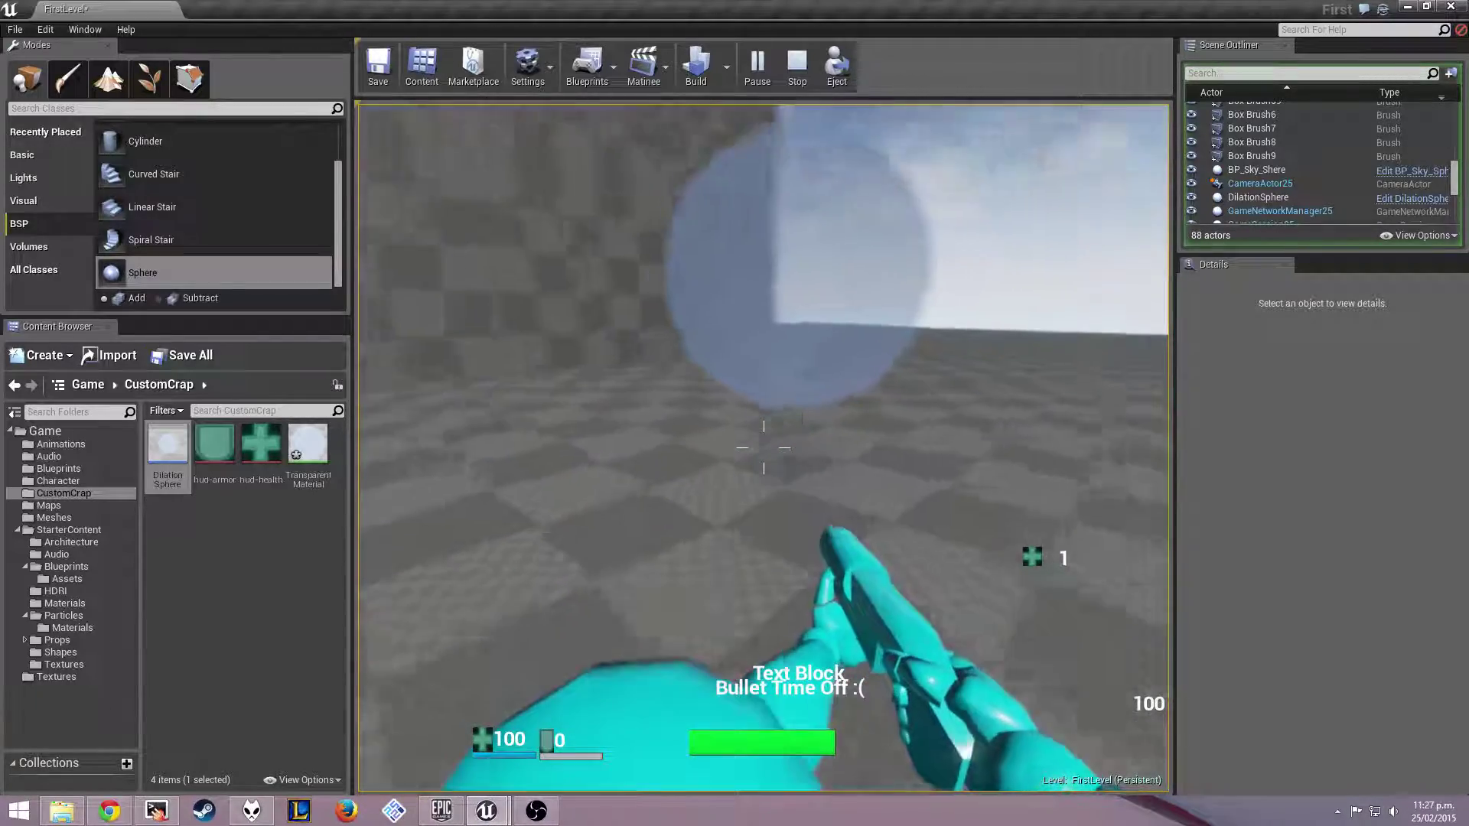
# Fire balls at the sphere, switch bullet time on and off with E, then stop with Esc
pyautogui.click(764, 447)
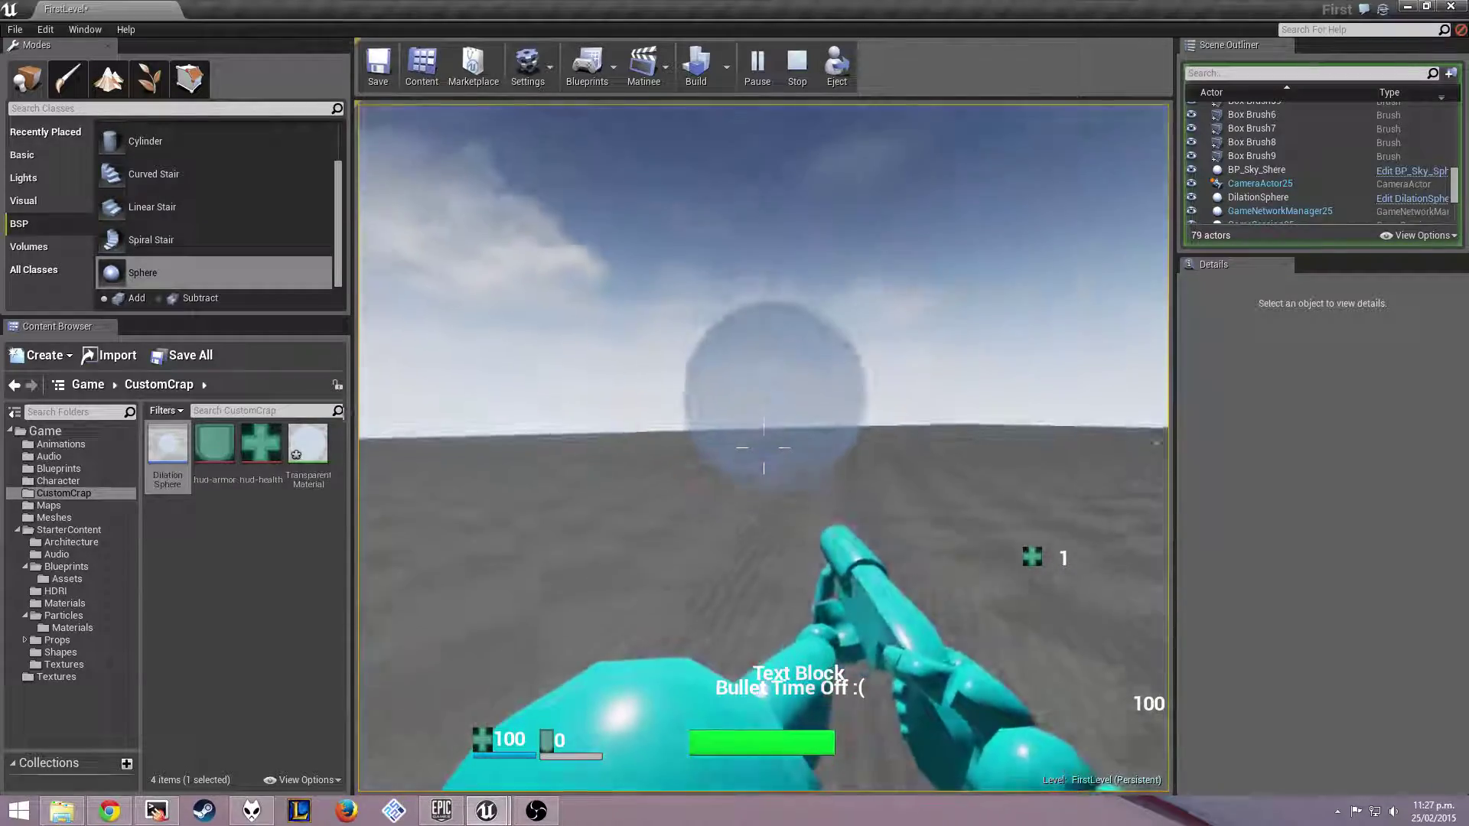
pyautogui.click(763, 448)
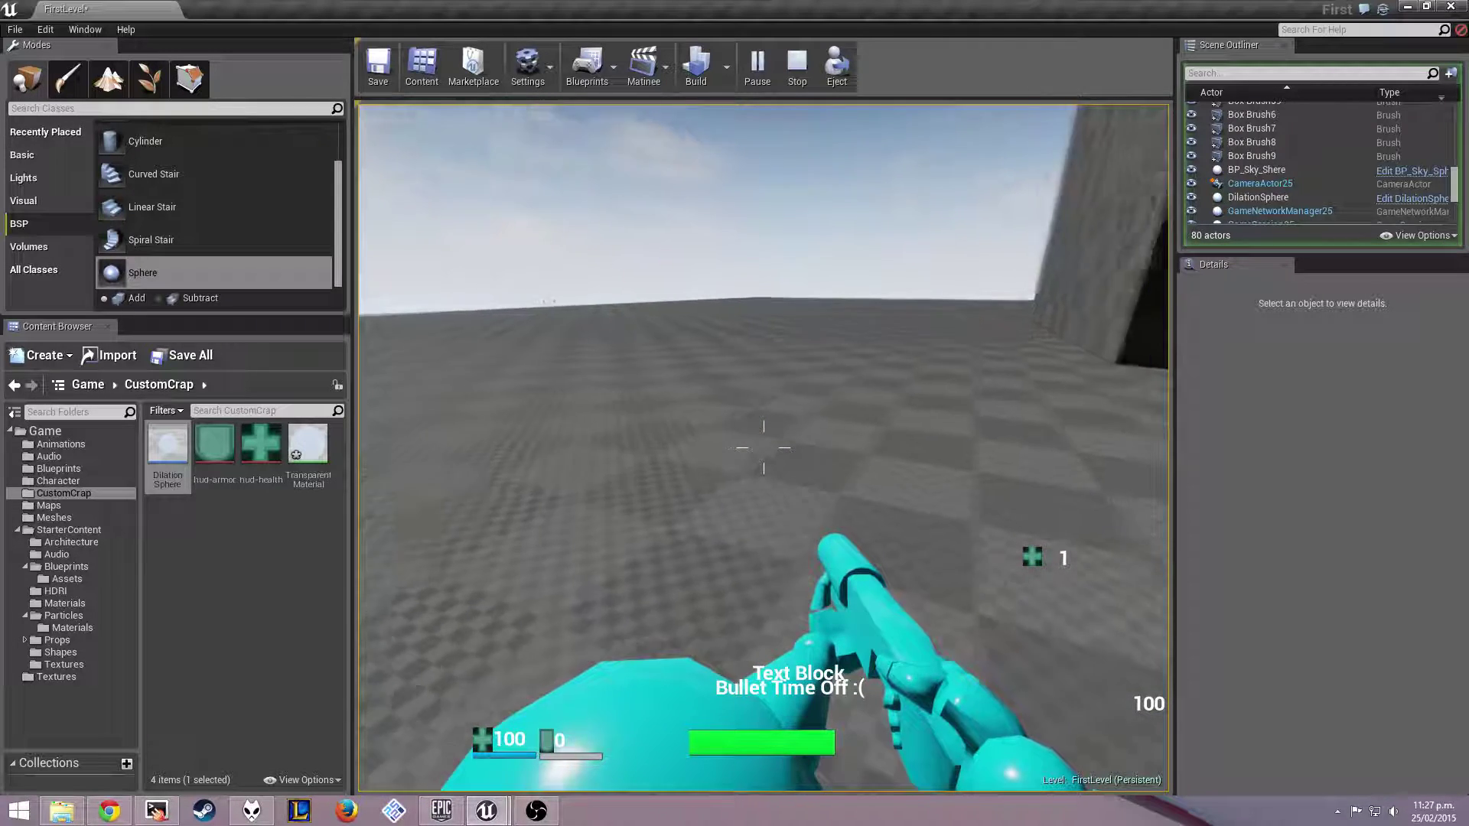
pyautogui.press('e')
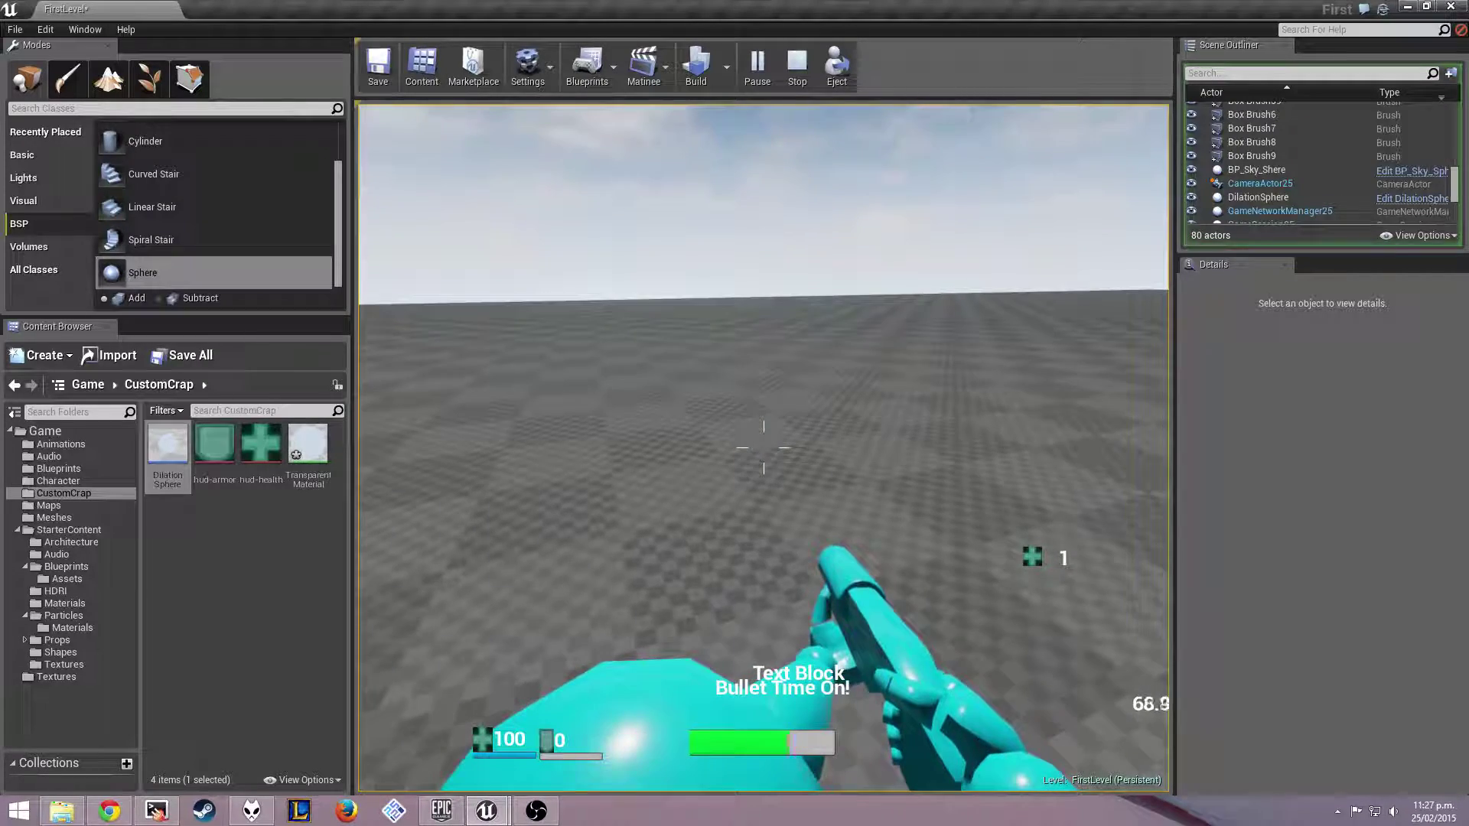
pyautogui.press('e')
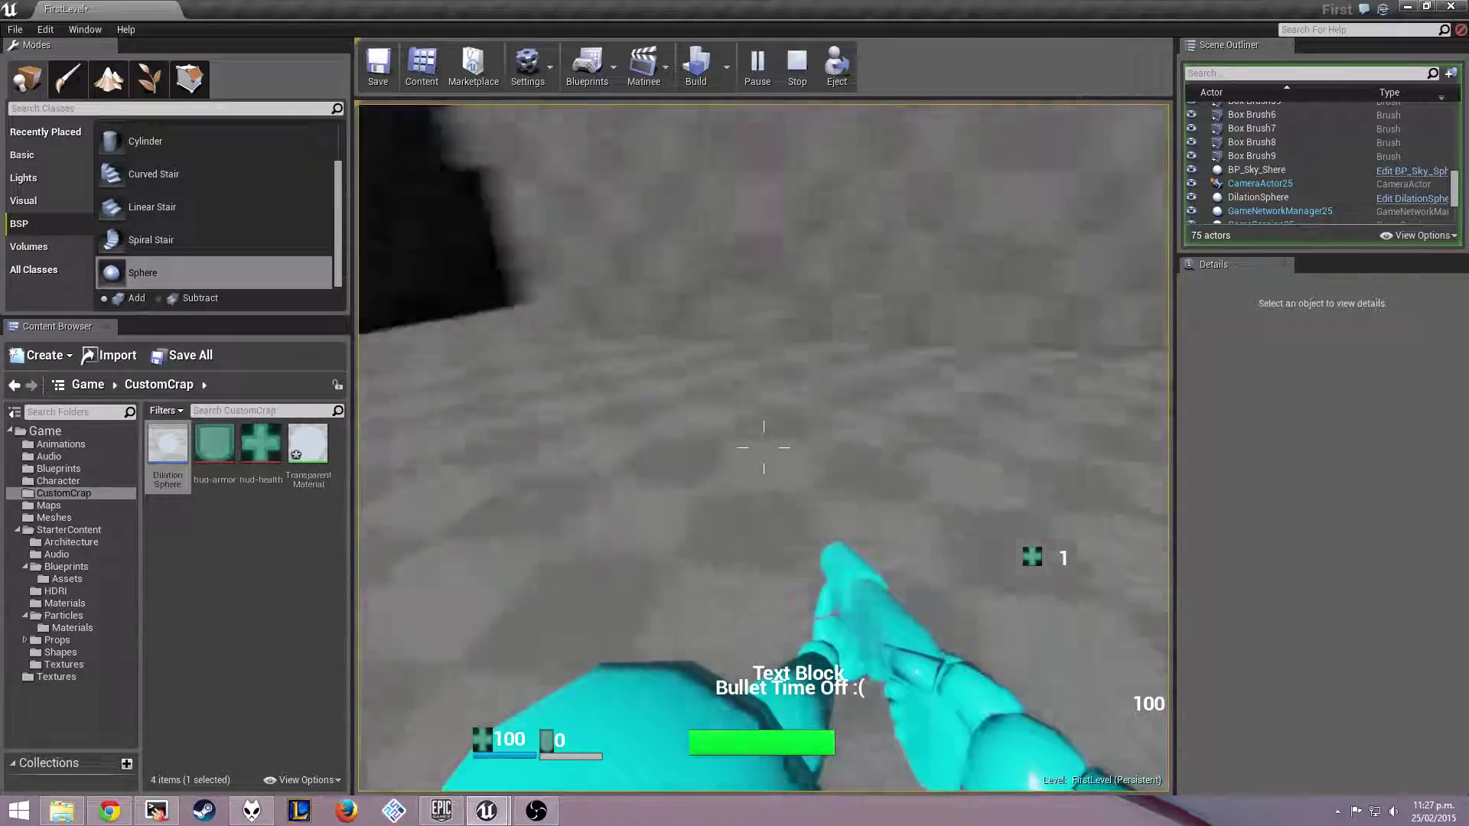
pyautogui.press('Escape')
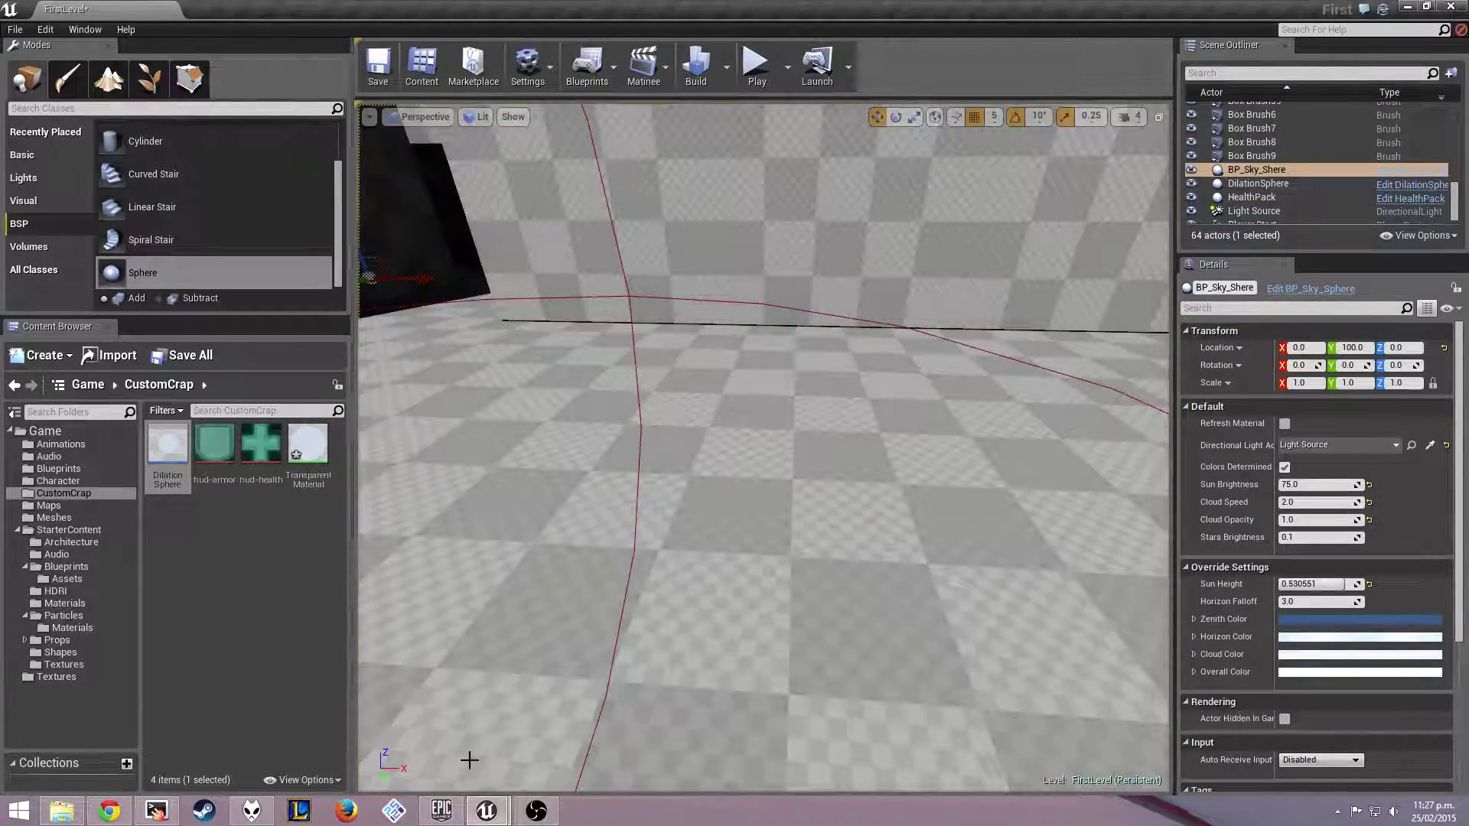
# Bring the DilationSphere blueprint window forward and maximize it
pyautogui.click(562, 749)
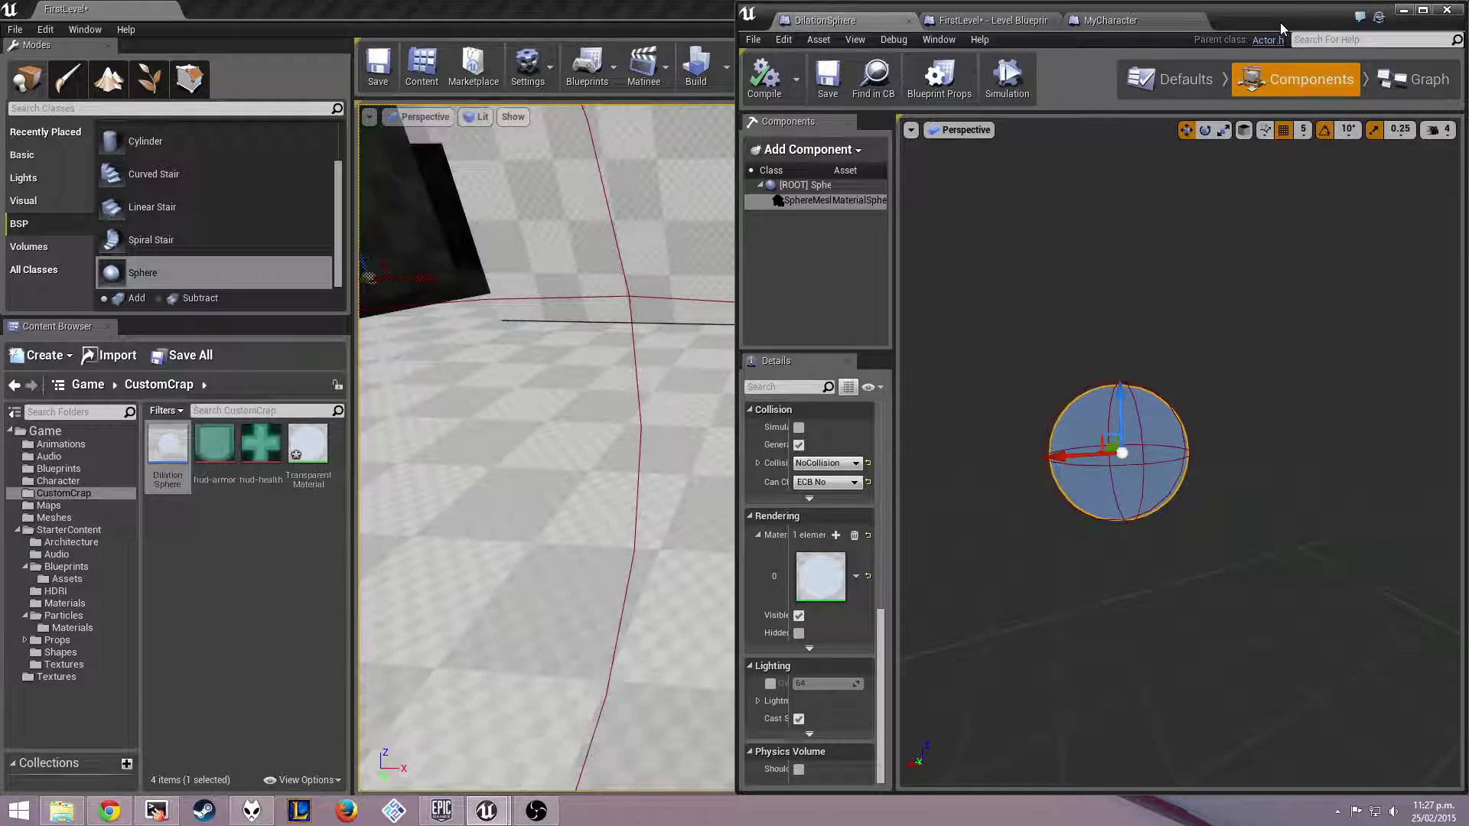
pyautogui.moveTo(1282, 29); pyautogui.dragTo(1282, 166)
pyautogui.doubleClick(1194, 172)
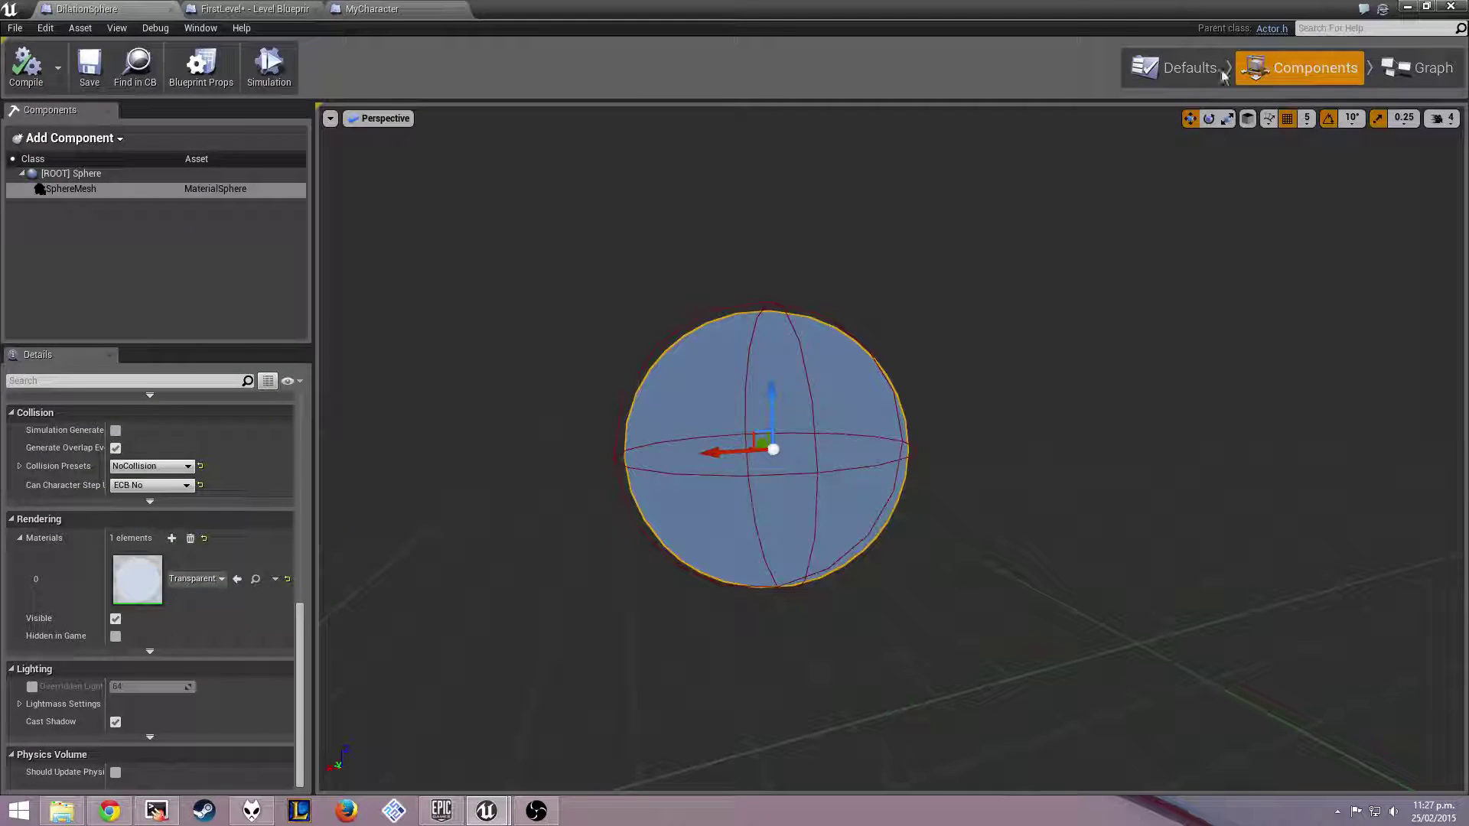
# Orbit and zoom the Components viewport to view the whole sphere mesh
pyautogui.moveTo(1034, 345); pyautogui.dragTo(1034, 345, button='right')
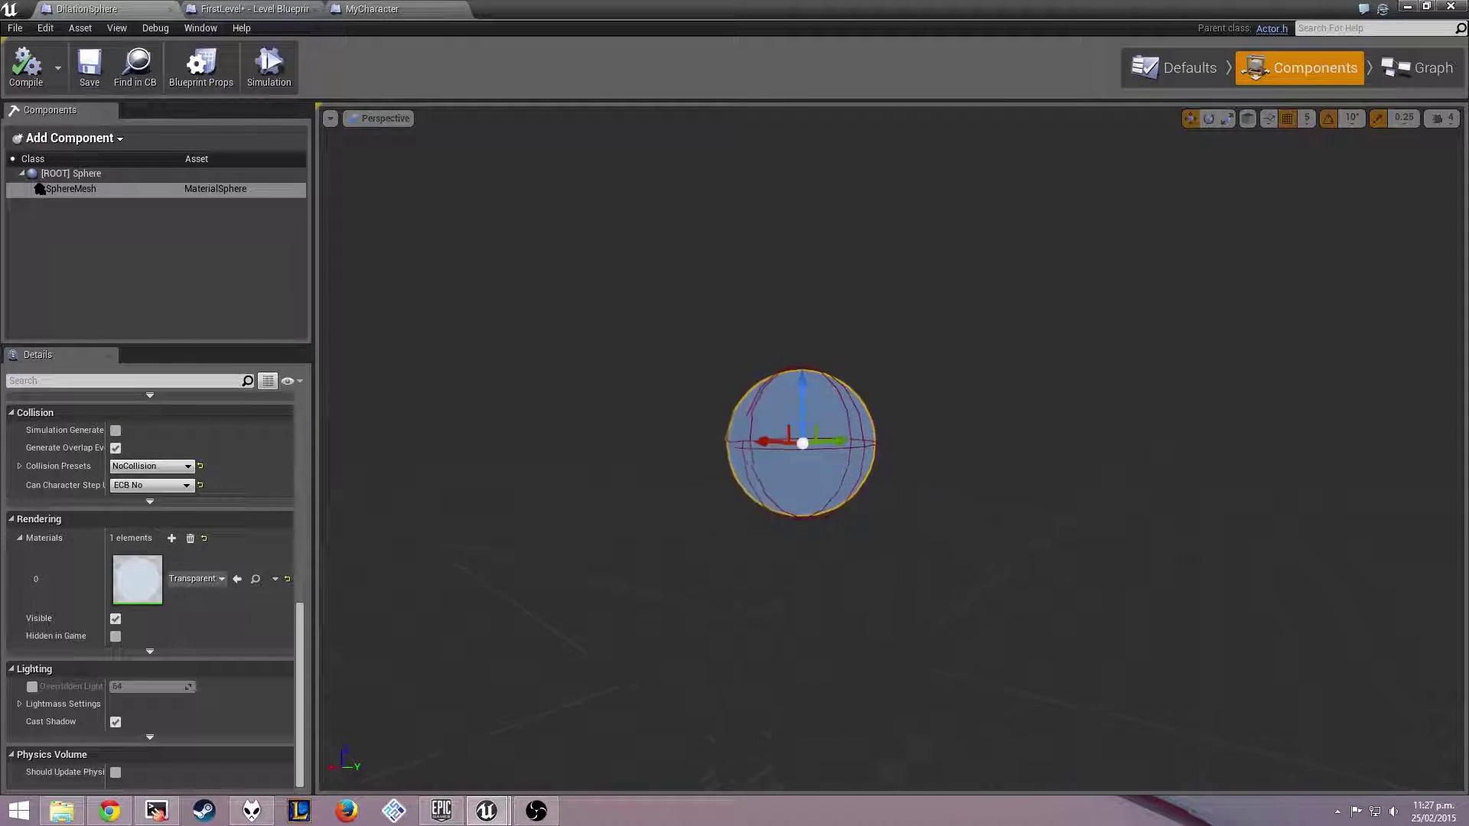
pyautogui.scroll(2, 803, 449)
pyautogui.scroll(3, 804, 448)
pyautogui.scroll(2, 804, 447)
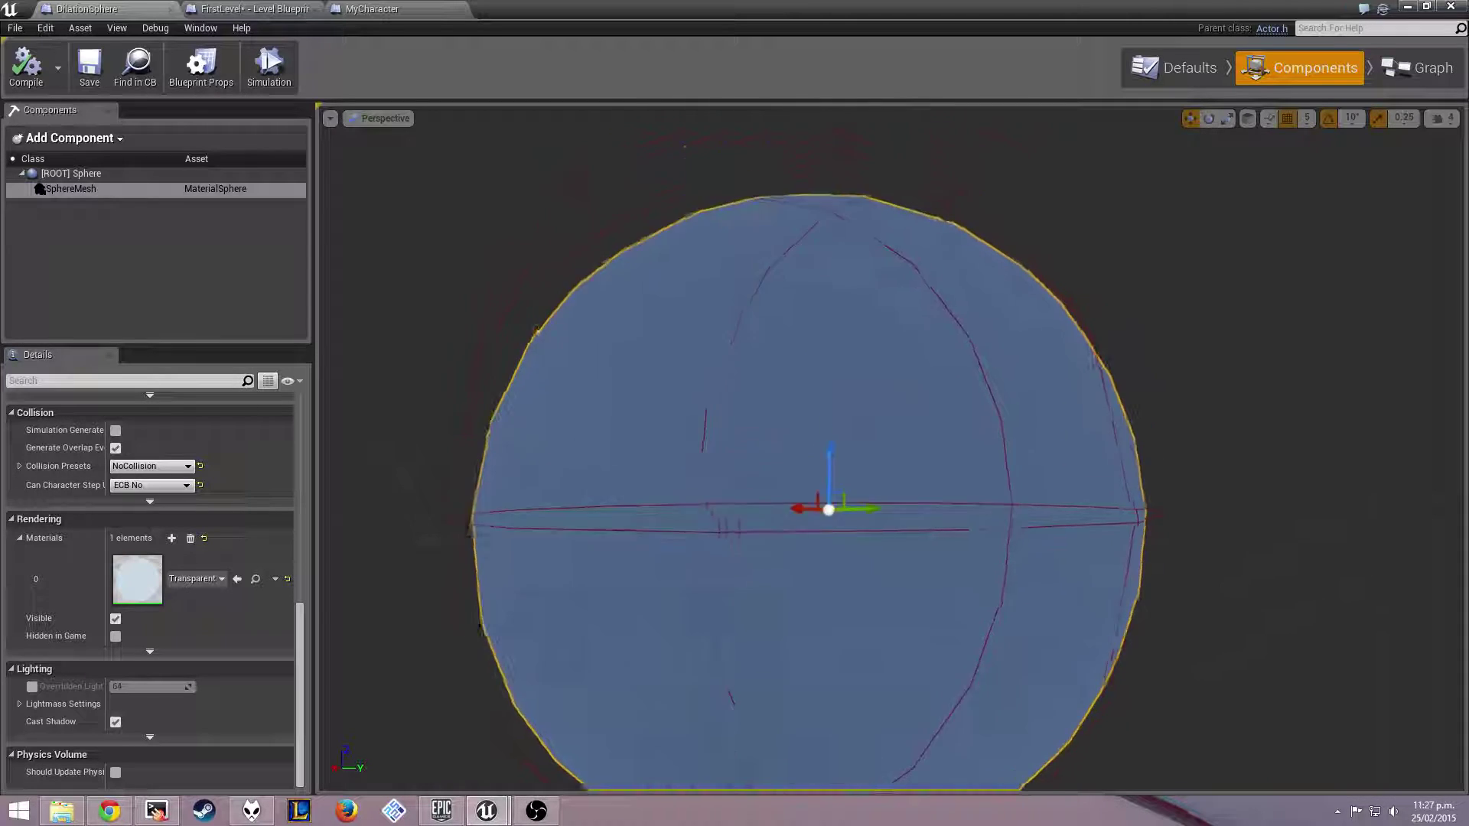
pyautogui.moveTo(400, 322); pyautogui.dragTo(399, 322, button='right')
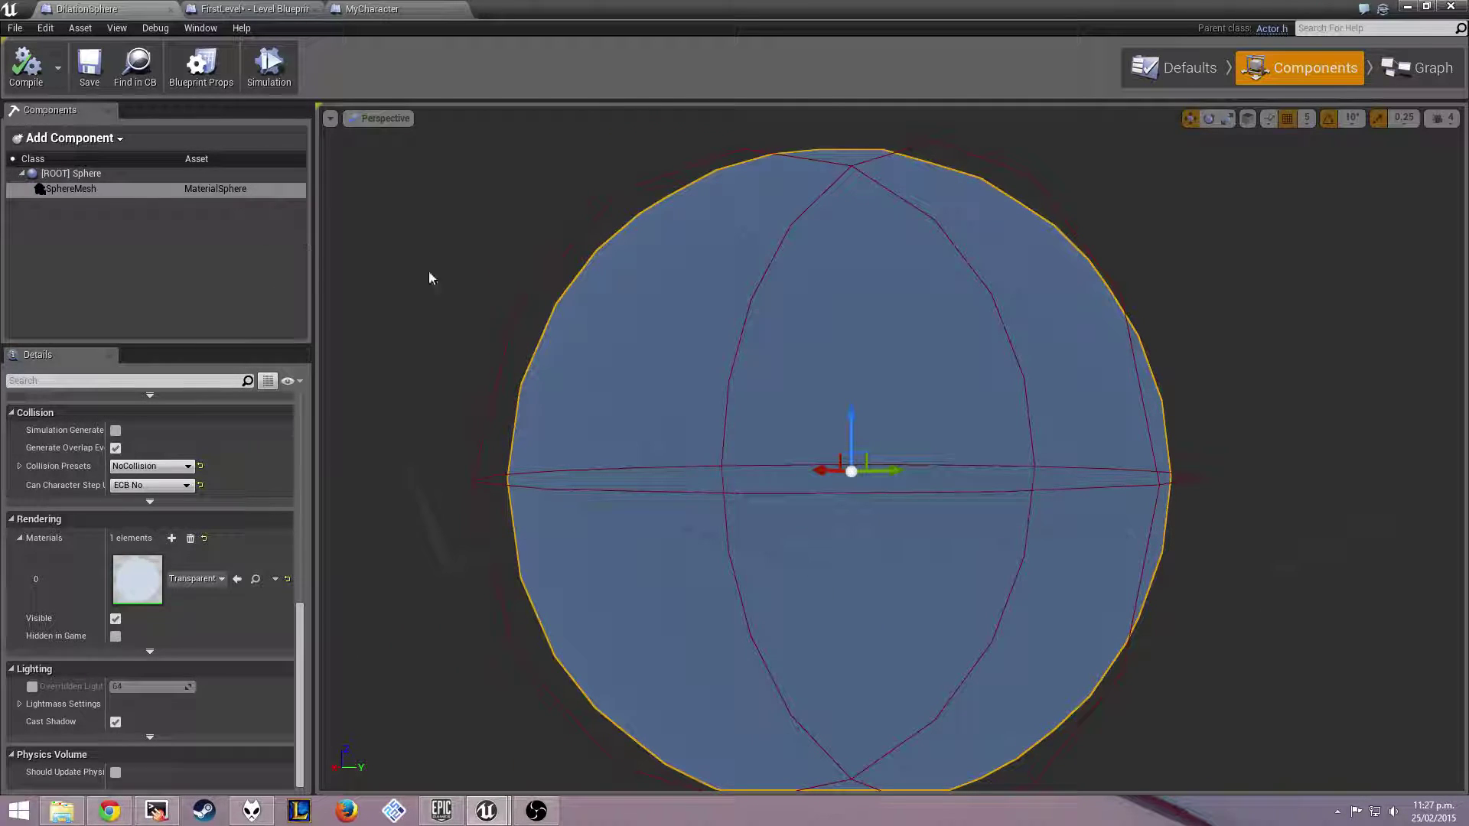
pyautogui.moveTo(1188, 143); pyautogui.dragTo(1189, 144, button='right')
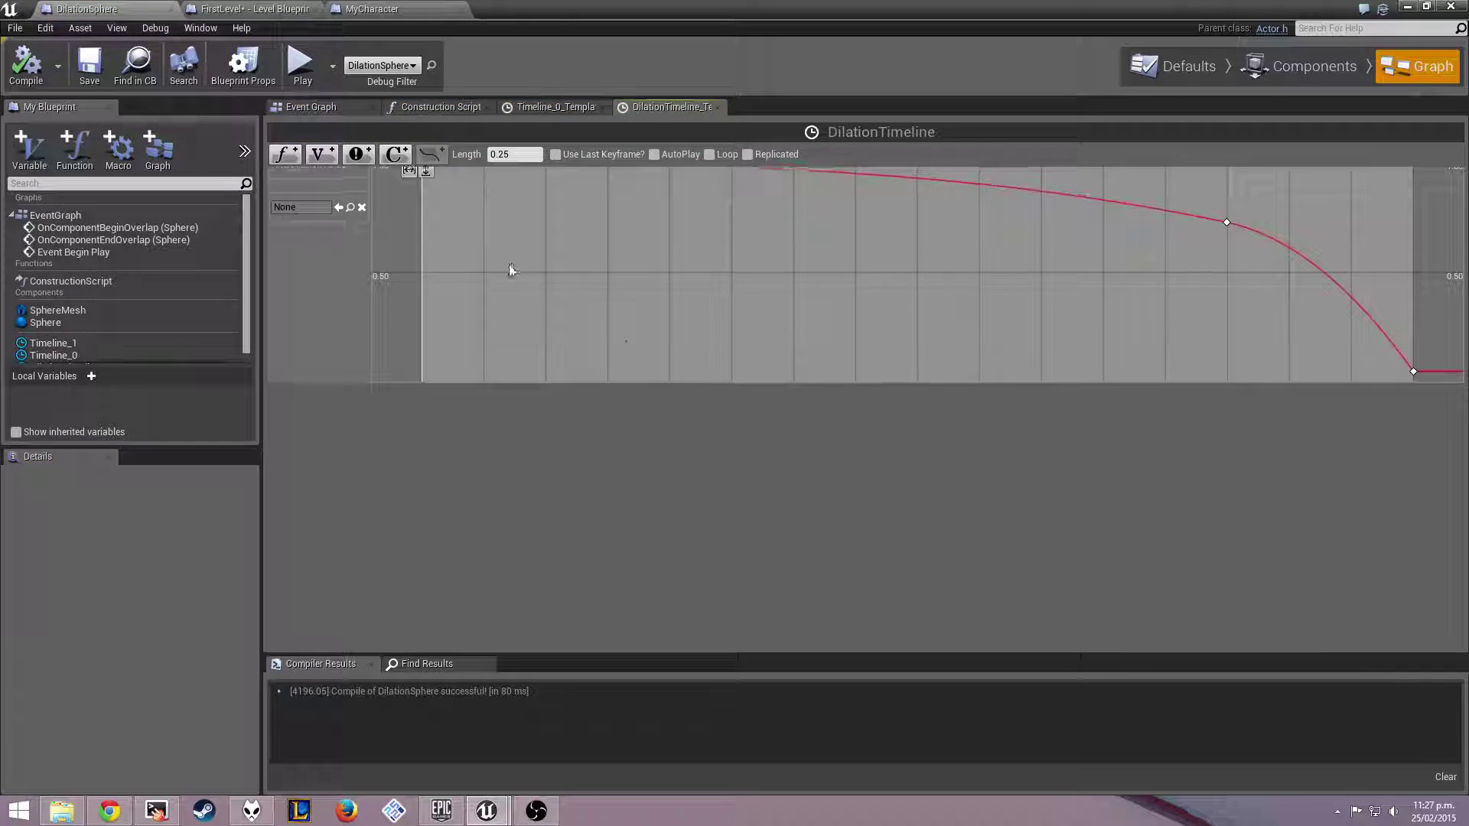
# Pan through the Event Graph's overlap, Timeline_1 and Event Begin Play node chains
pyautogui.click(440, 106)
pyautogui.click(356, 110)
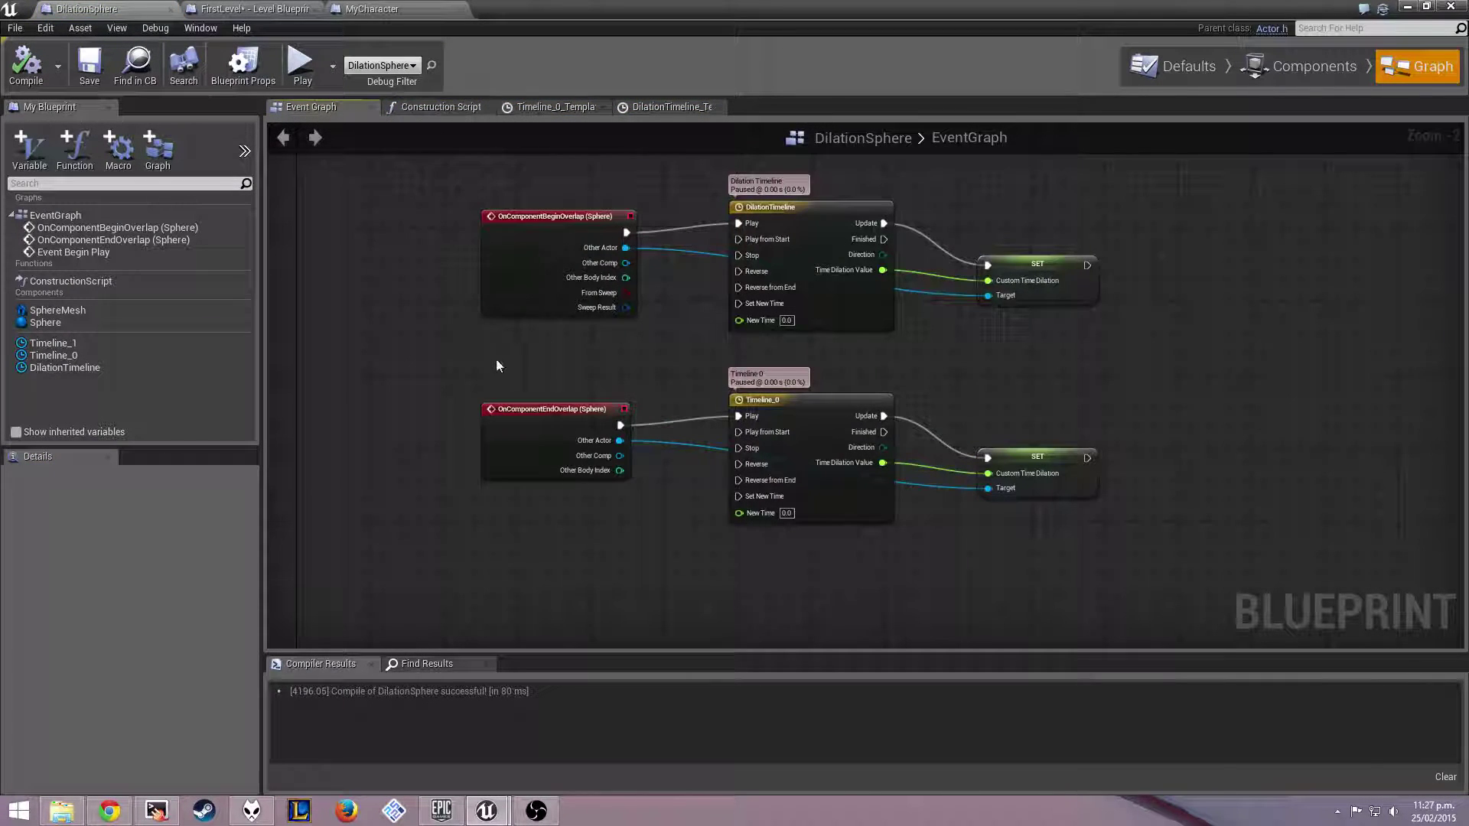
pyautogui.moveTo(495, 365)
pyautogui.mouseDown(button='right')
pyautogui.moveTo(401, 454)
pyautogui.moveTo(389, 399)
pyautogui.moveTo(561, 213)
pyautogui.mouseUp(button='right')
pyautogui.scroll(-1, 401, 453)
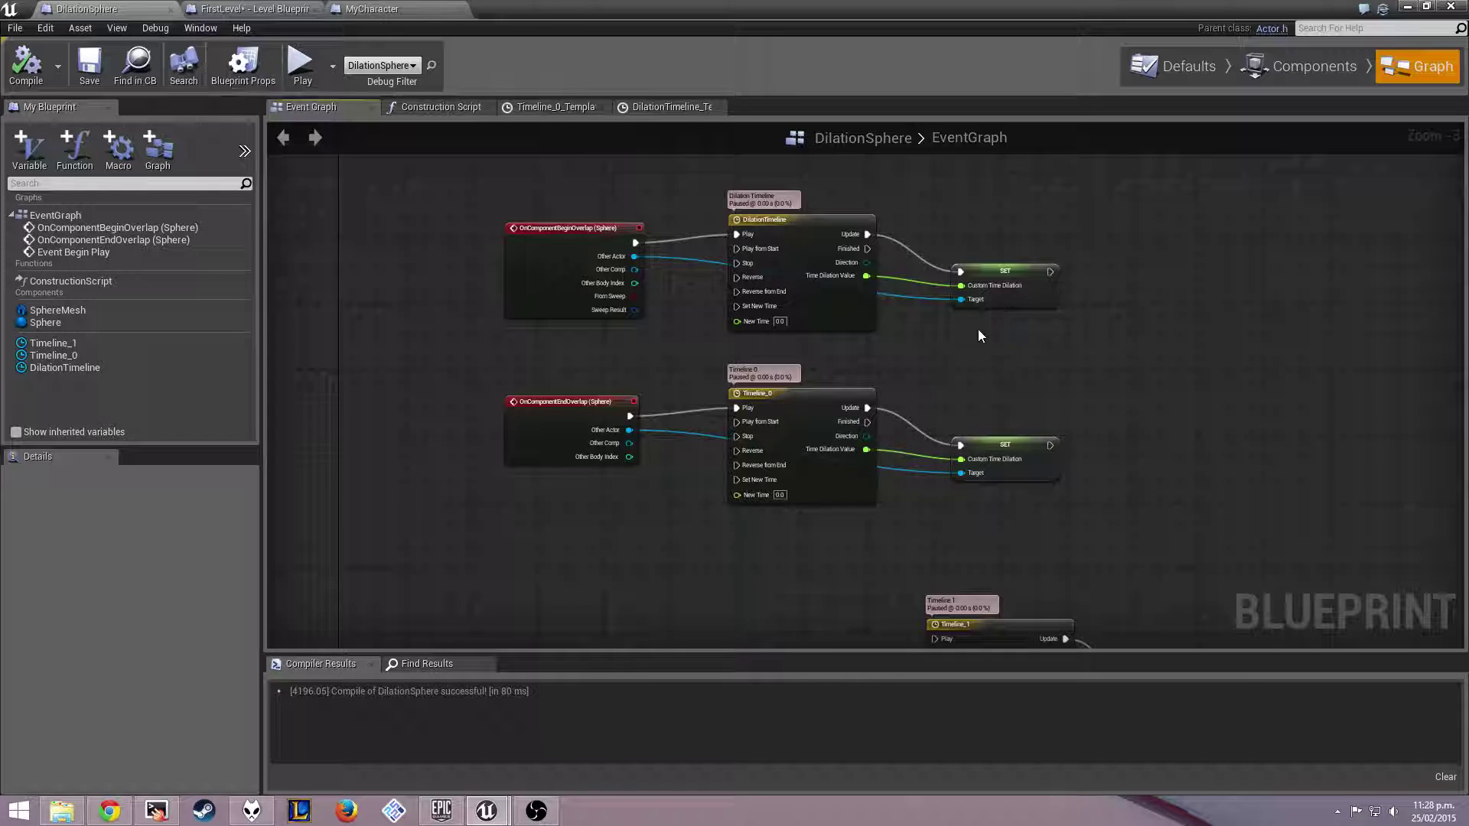
pyautogui.moveTo(978, 330)
pyautogui.mouseDown(button='right')
pyautogui.moveTo(1026, 251)
pyautogui.moveTo(559, 150)
pyautogui.mouseUp(button='right')
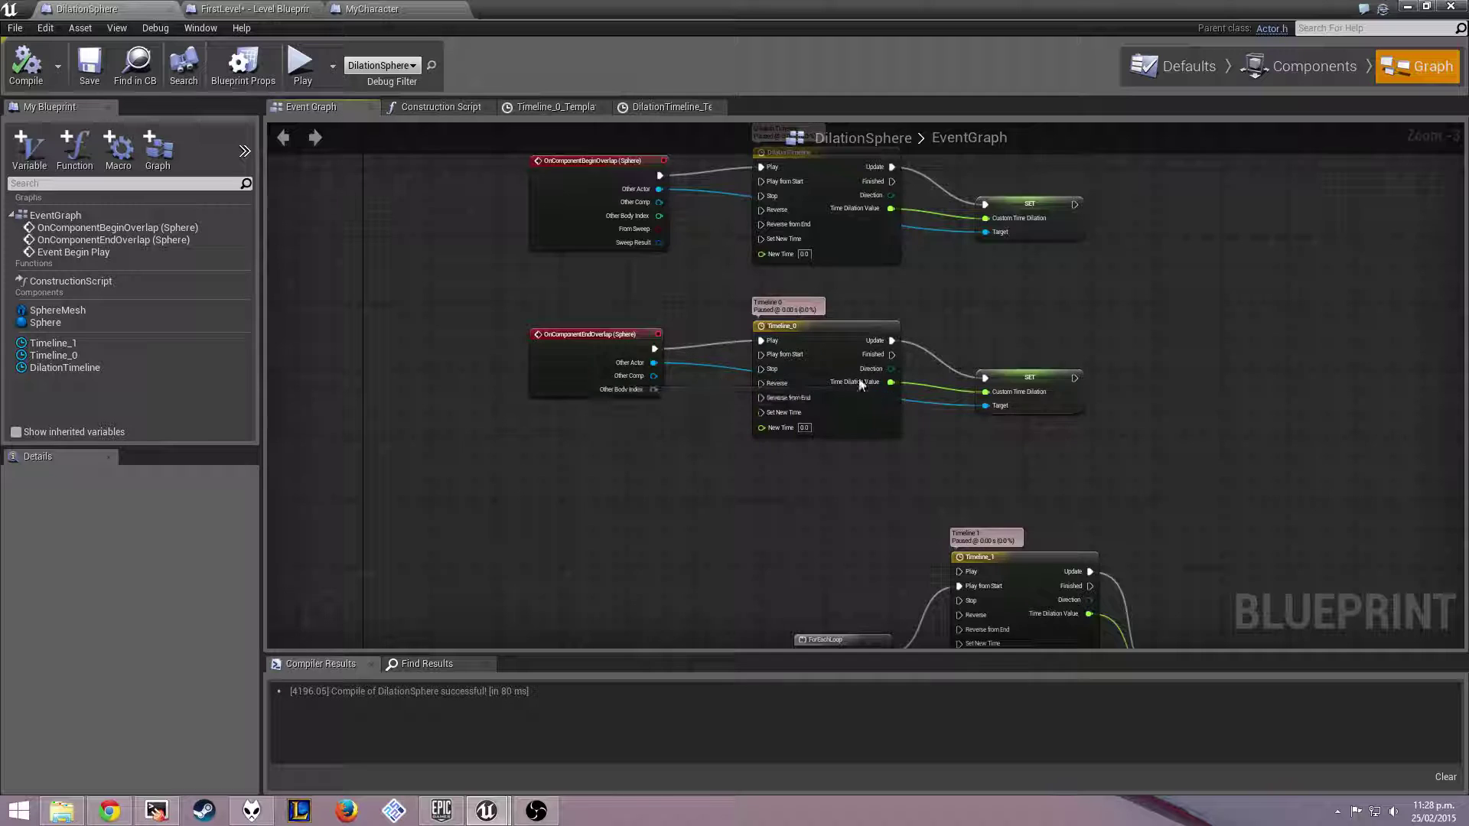
pyautogui.moveTo(734, 405); pyautogui.dragTo(741, 318, button='right')
pyautogui.scroll(1, 542, 295)
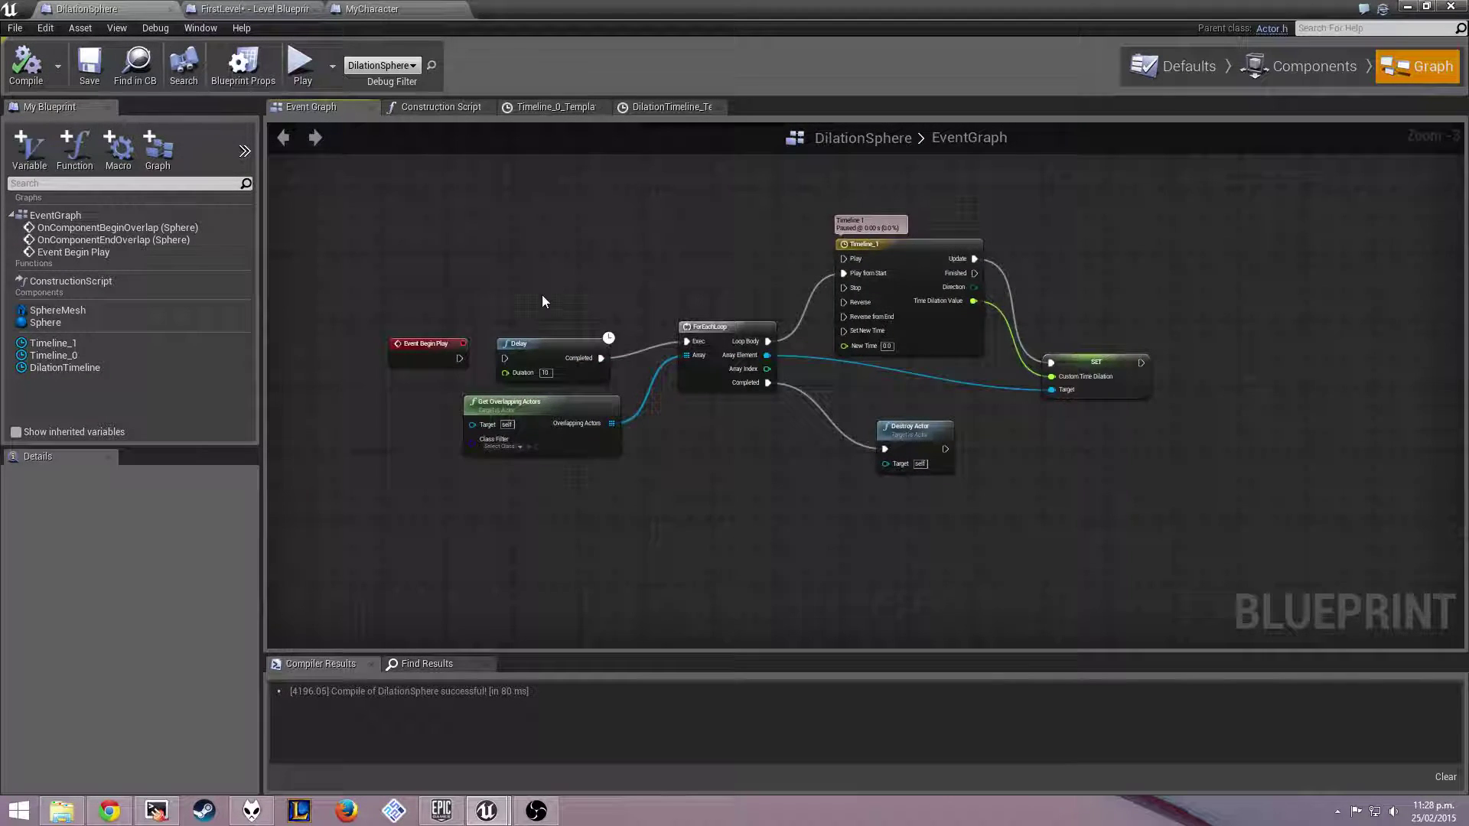
pyautogui.scroll(1, 579, 329)
pyautogui.moveTo(409, 295); pyautogui.dragTo(1293, 610)
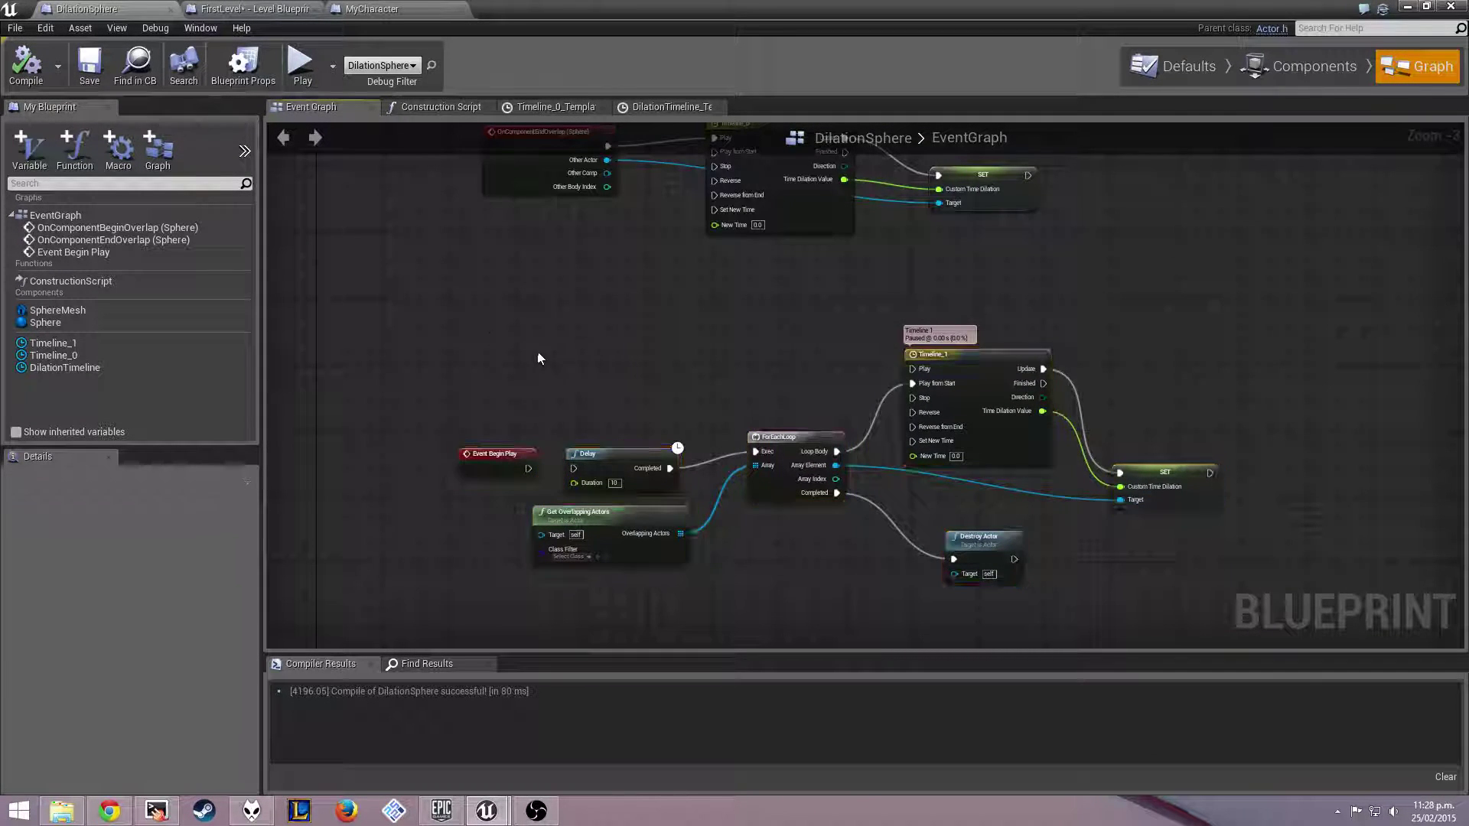
pyautogui.moveTo(1294, 609); pyautogui.dragTo(448, 436, button='right')
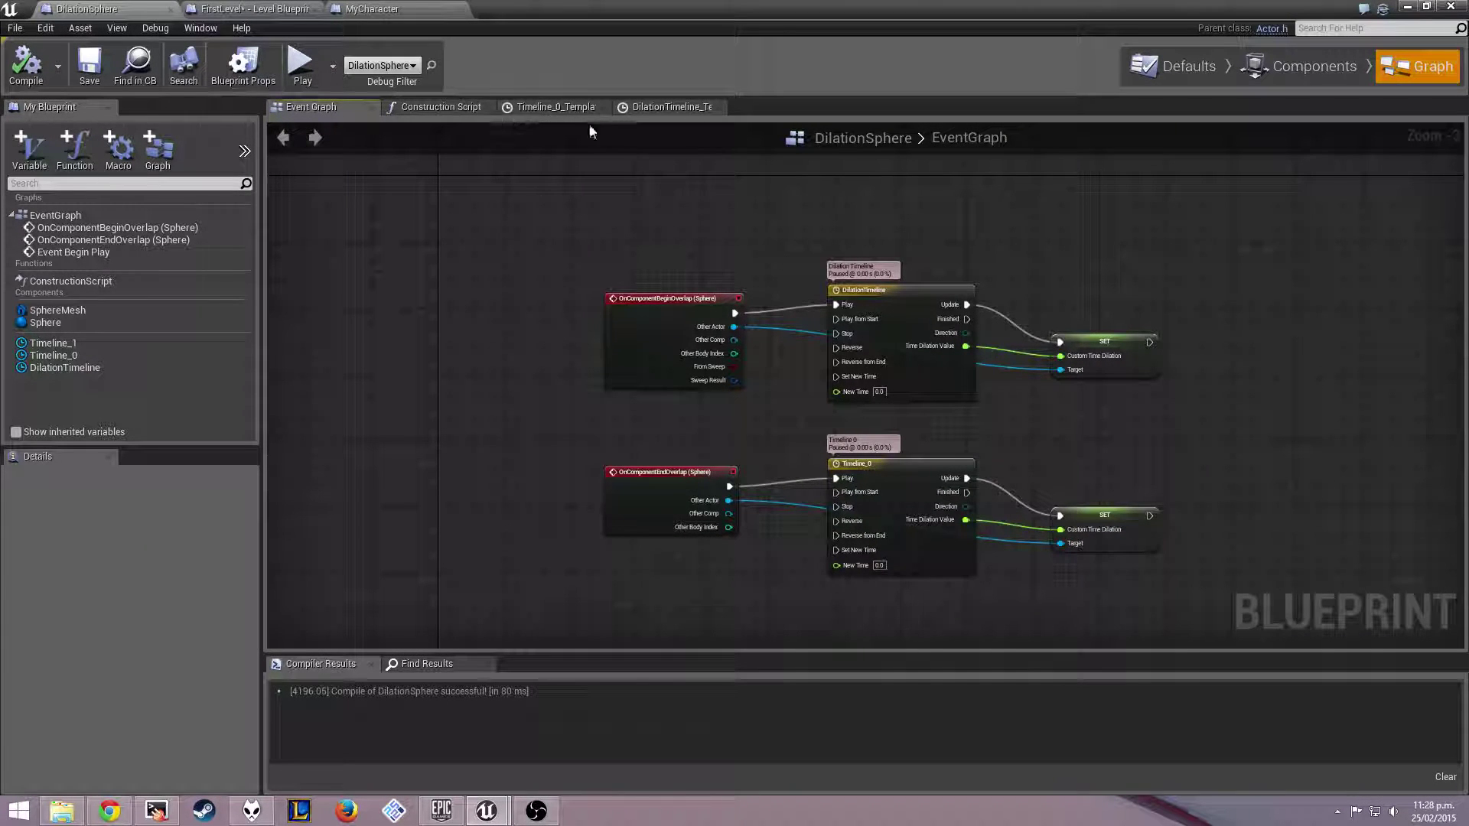
# Show the DilationTimeline curve falling steeply from 1.00 over its 0.25 length
pyautogui.click(651, 109)
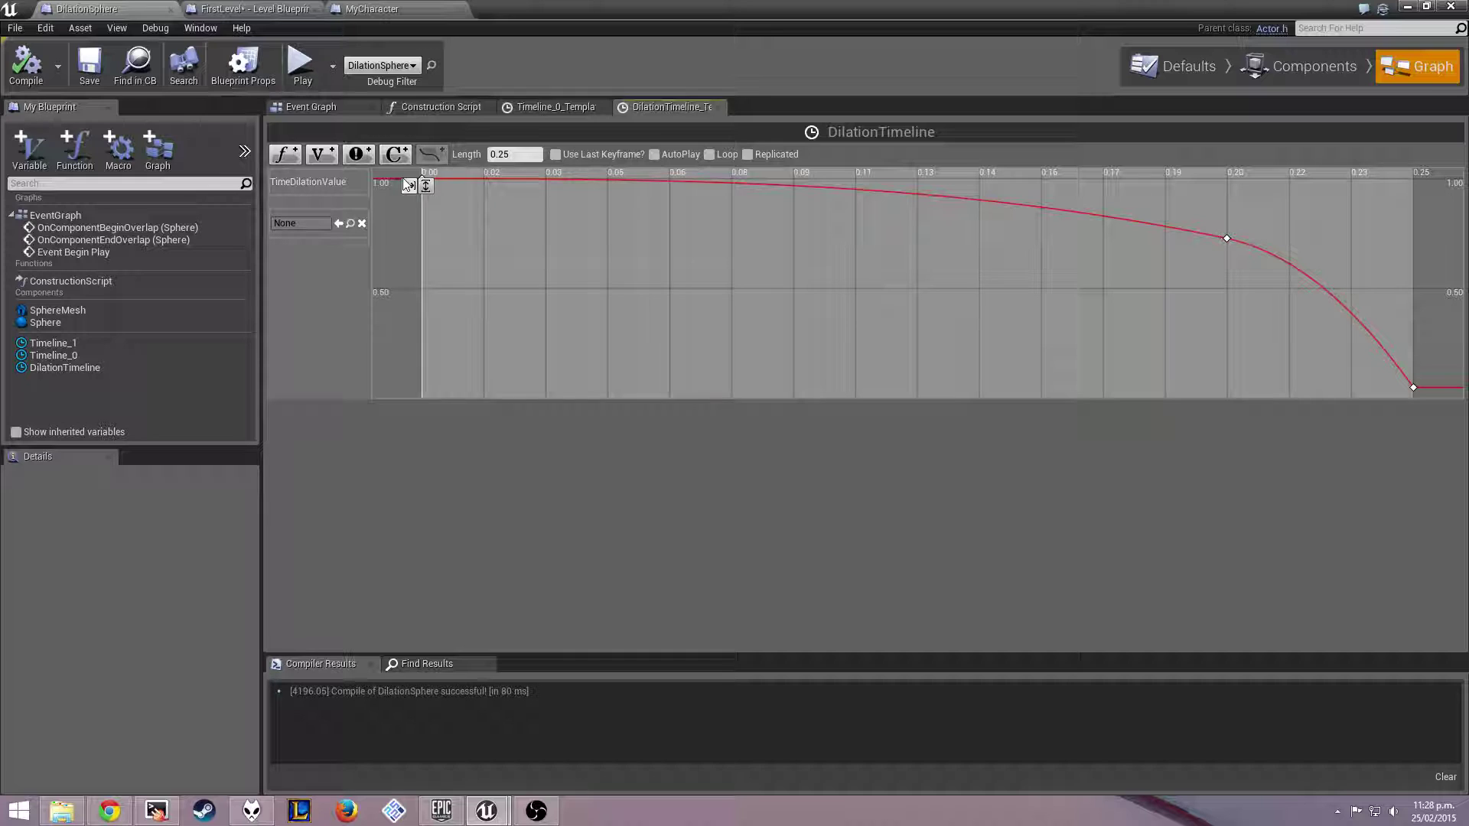